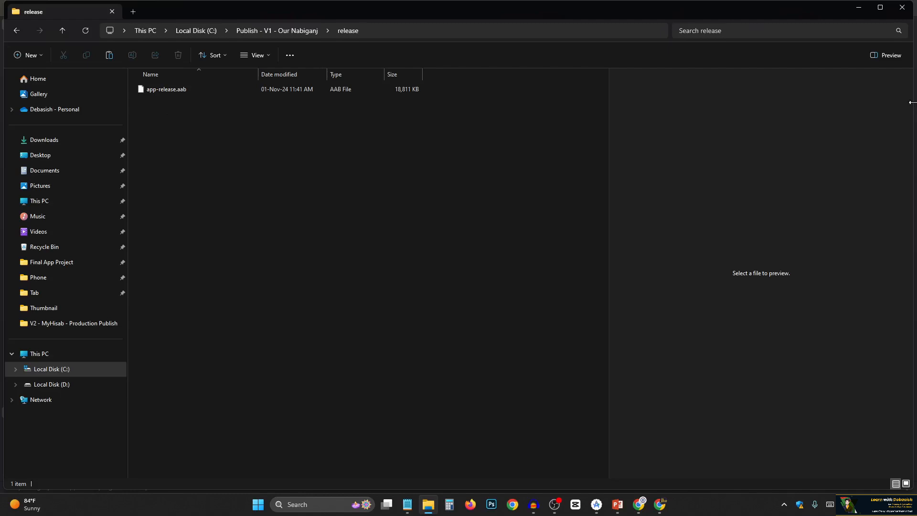
Minimize the release folder window and switch to Chrome, opening the bookmarked Google Play Console.
{"action": "left_click", "coordinate": [381, 209]}
{"action": "left_click", "coordinate": [862, 7]}
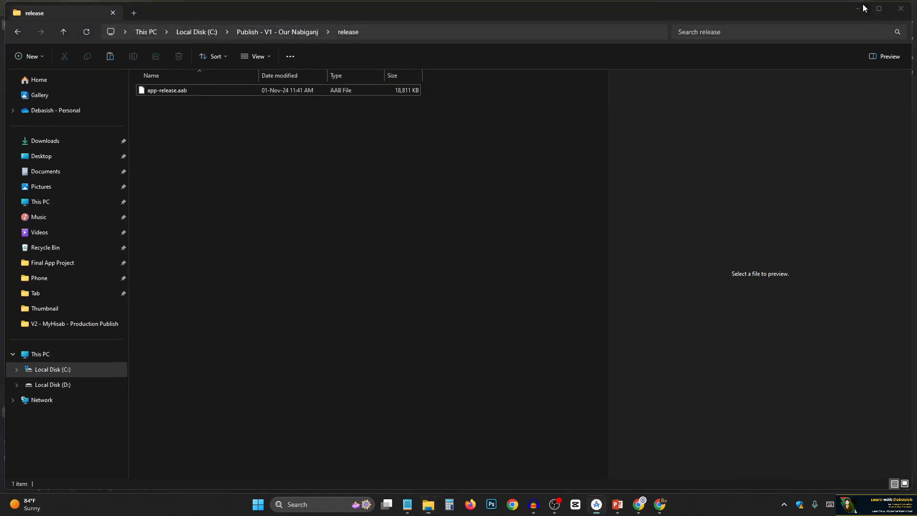
{"action": "left_click", "coordinate": [846, 29]}
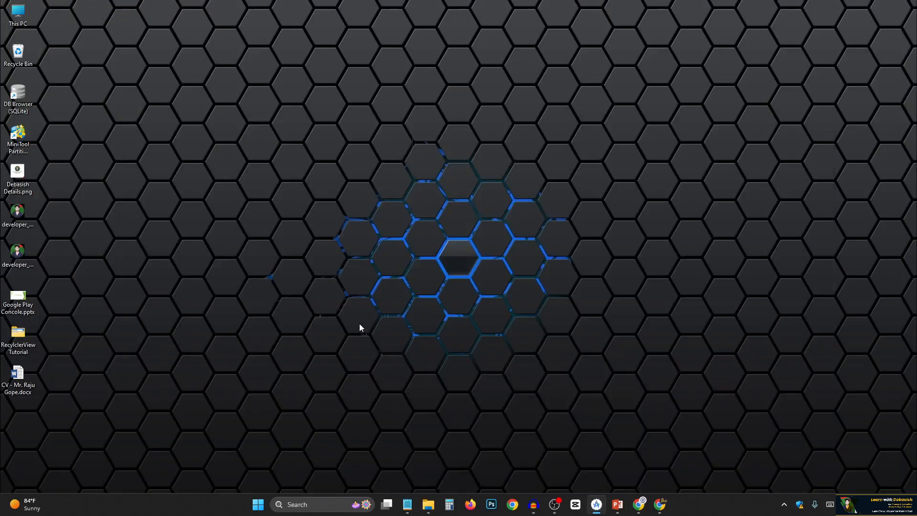
{"action": "left_click", "coordinate": [661, 510]}
{"action": "left_click", "coordinate": [162, 47]}
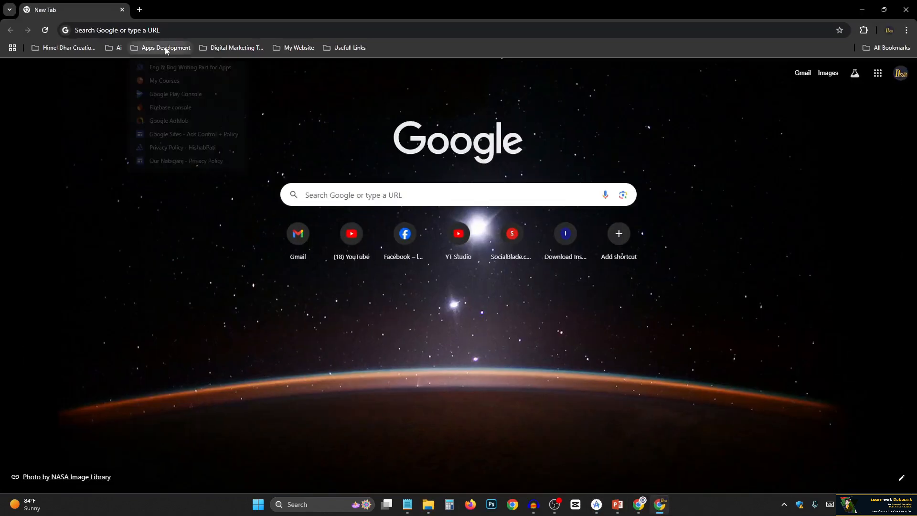
{"action": "left_click", "coordinate": [161, 93]}
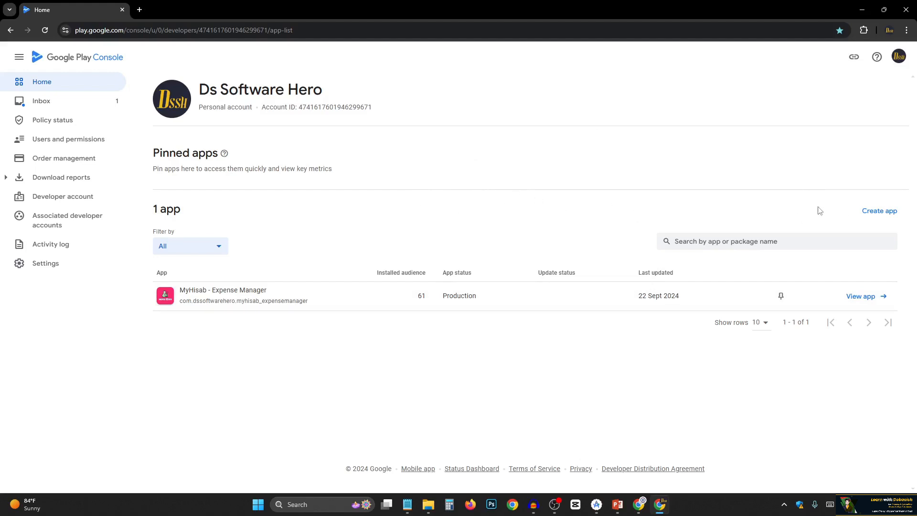
Start creating a new app named "Our Nabiganj", setting its type to App and its pricing to Free.
{"action": "left_click", "coordinate": [877, 216]}
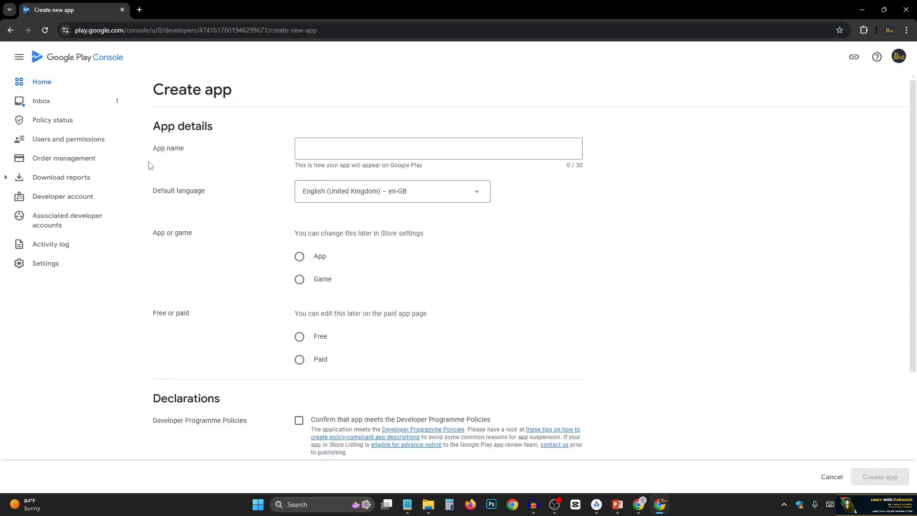
{"action": "left_click", "coordinate": [338, 151]}
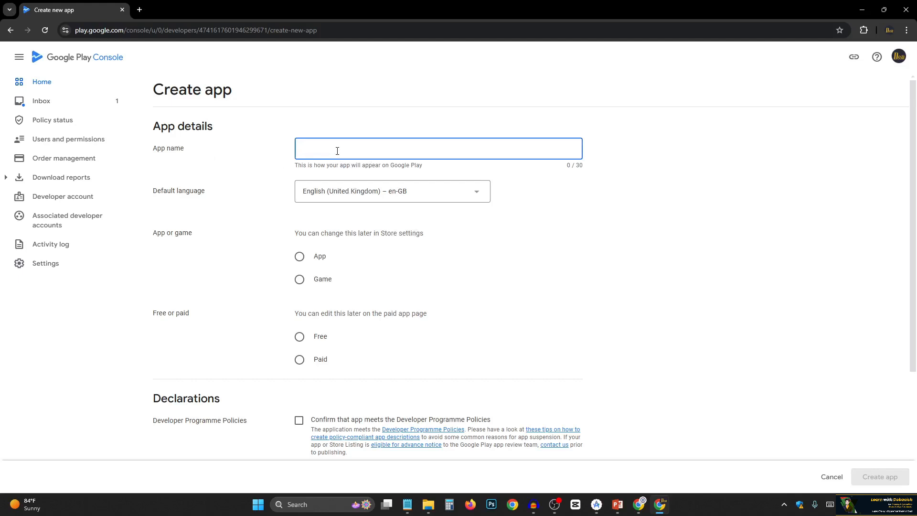
{"action": "type", "text": "Our "}
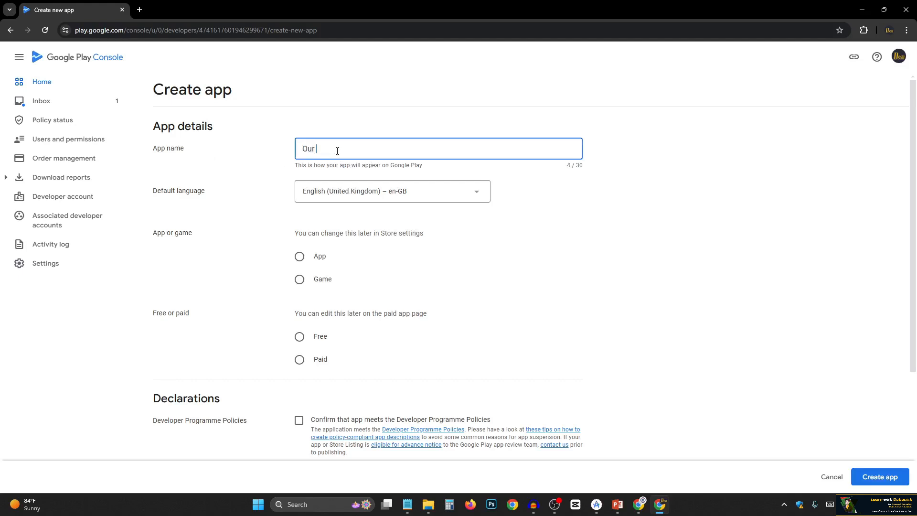
{"action": "type", "text": "MN"}
{"action": "type", "text": "biganj"}
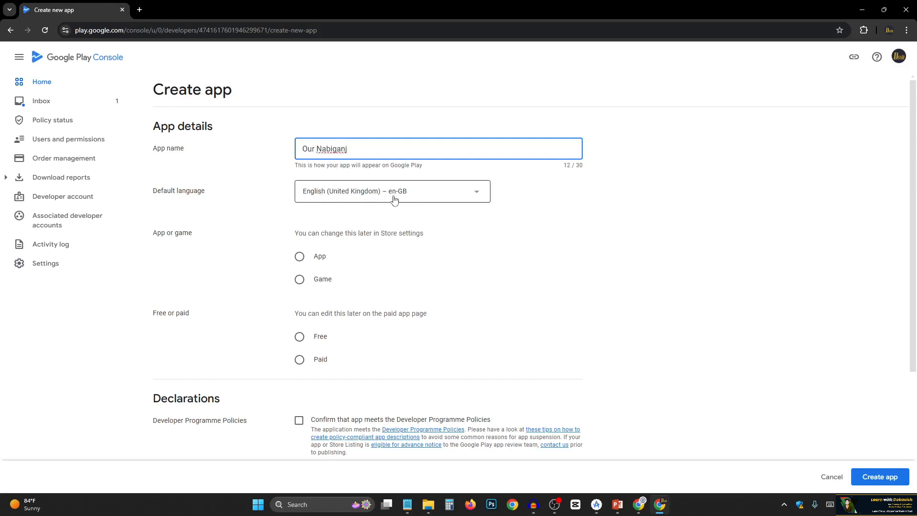
{"action": "left_click", "coordinate": [283, 197]}
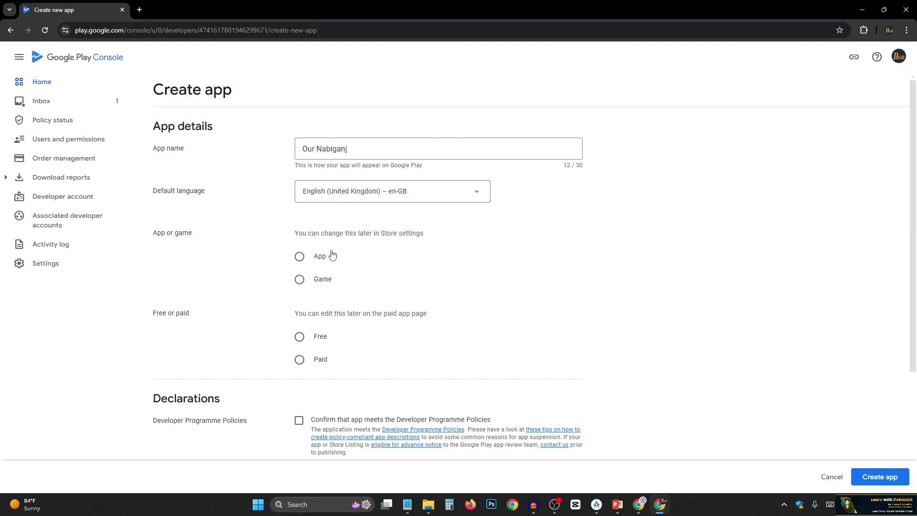
{"action": "left_click", "coordinate": [307, 256]}
{"action": "left_click", "coordinate": [320, 337]}
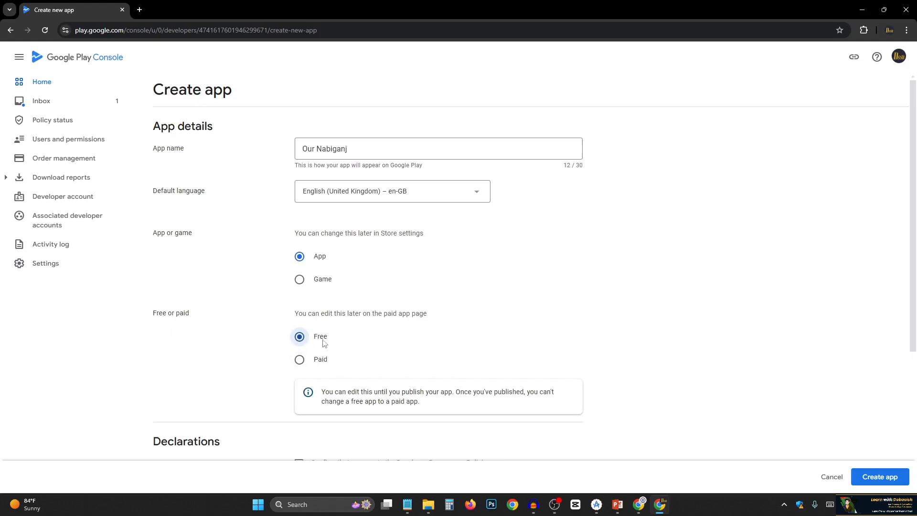
Accept the Developer Programme Policies and US export laws declarations and create the app.
{"action": "scroll", "coordinate": [268, 332], "scroll_direction": "down", "scroll_amount": 4}
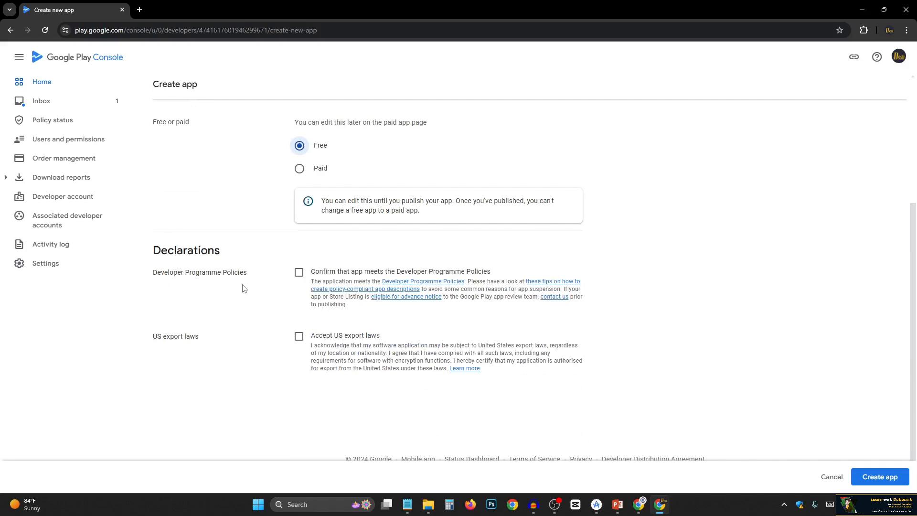
{"action": "left_click", "coordinate": [299, 272]}
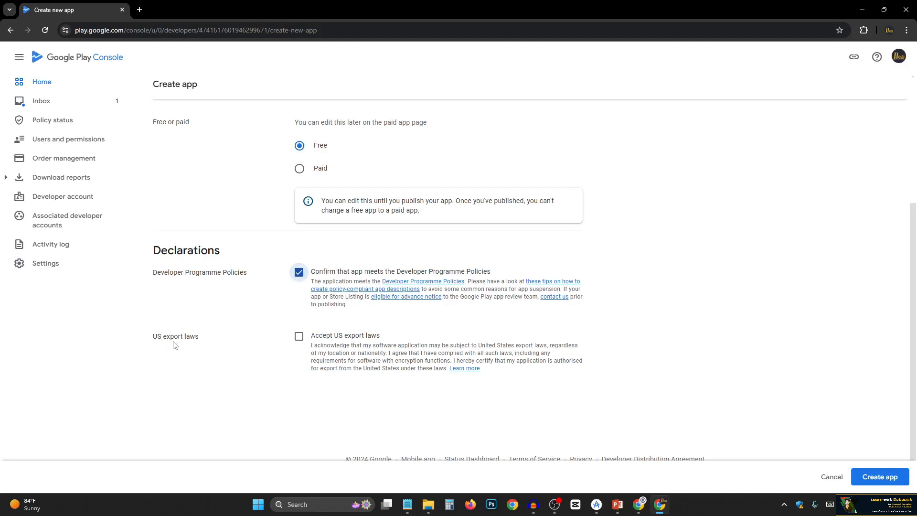
{"action": "left_click", "coordinate": [300, 337]}
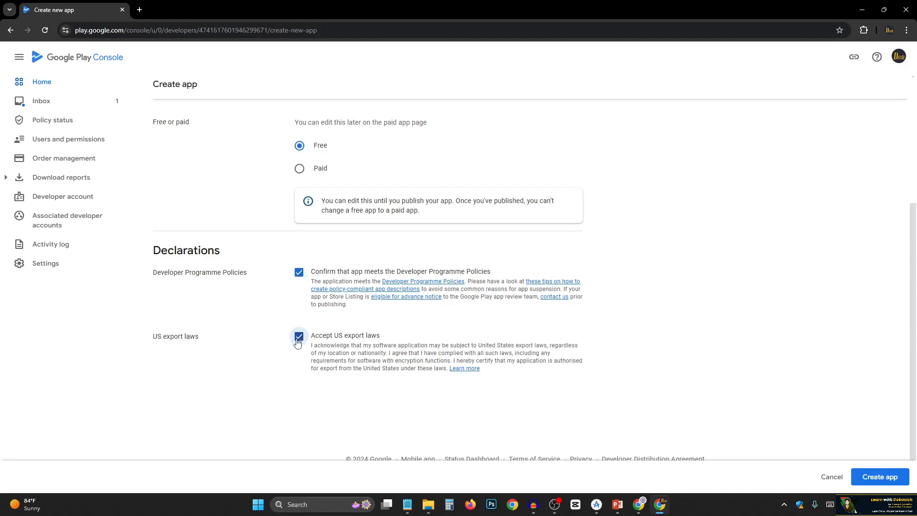
{"action": "left_click", "coordinate": [882, 479]}
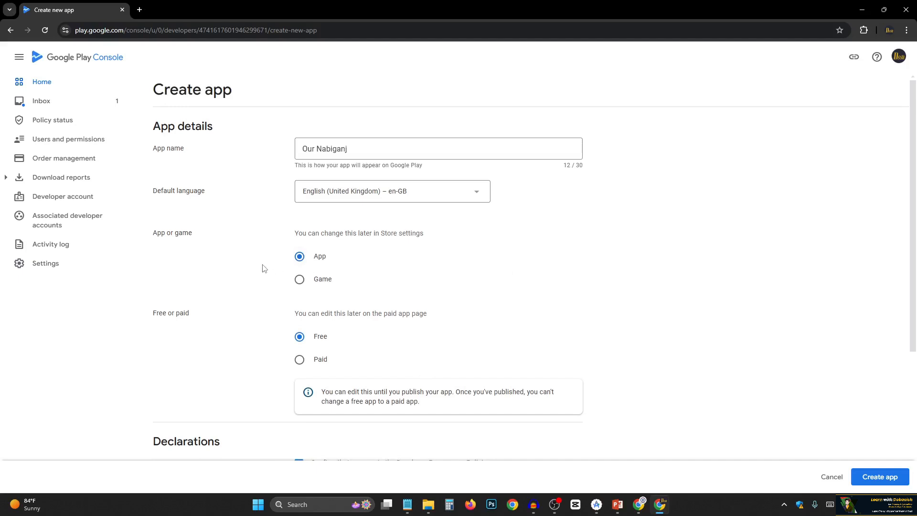
{"action": "left_click", "coordinate": [884, 478]}
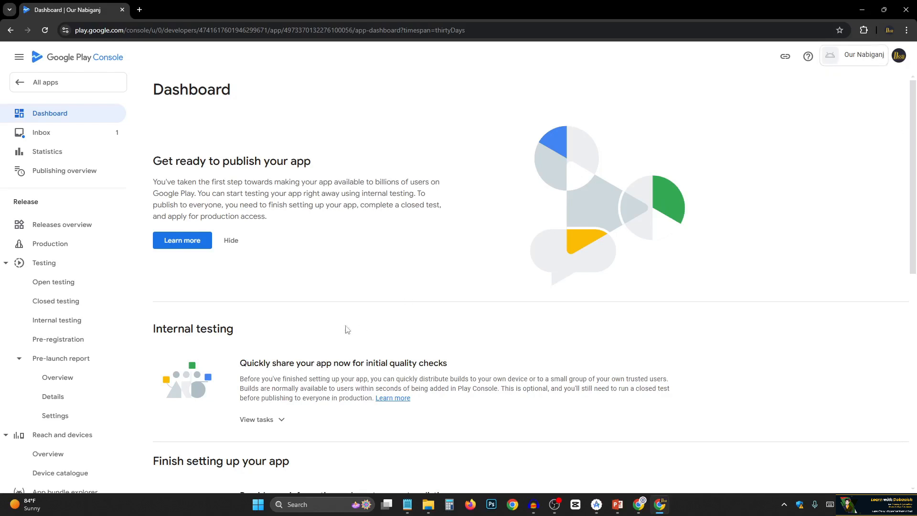
Examine the new app's dashboard sections and expand the tasks under "Finish setting up your app" to read them.
{"action": "scroll", "coordinate": [207, 305], "scroll_direction": "down", "scroll_amount": 1}
{"action": "scroll", "coordinate": [321, 280], "scroll_direction": "up", "scroll_amount": 1}
{"action": "scroll", "coordinate": [224, 300], "scroll_direction": "down", "scroll_amount": 1}
{"action": "scroll", "coordinate": [279, 282], "scroll_direction": "down", "scroll_amount": 2}
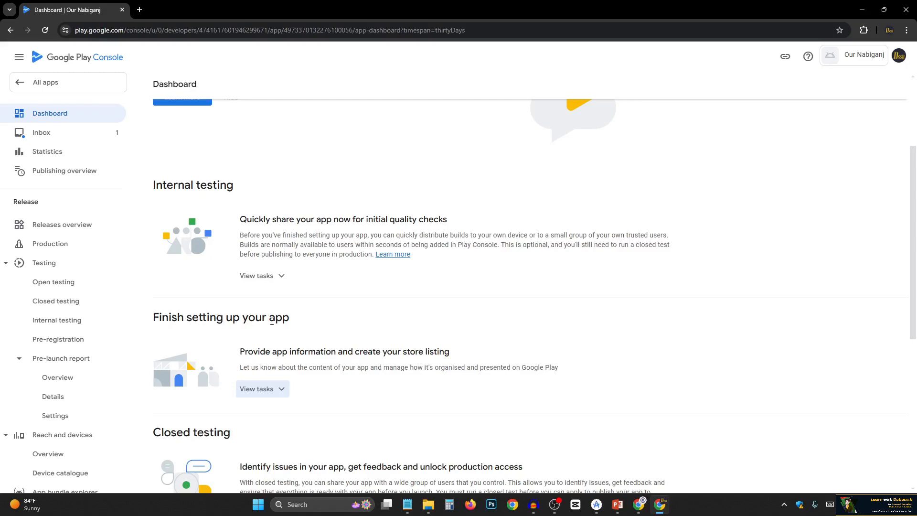
{"action": "scroll", "coordinate": [271, 321], "scroll_direction": "down", "scroll_amount": 2}
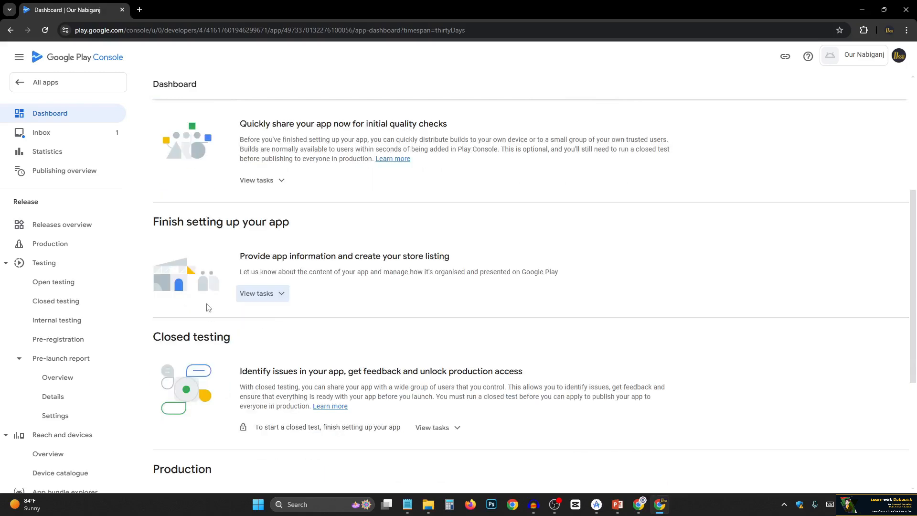
{"action": "left_click", "coordinate": [269, 294]}
{"action": "scroll", "coordinate": [272, 302], "scroll_direction": "down", "scroll_amount": 2}
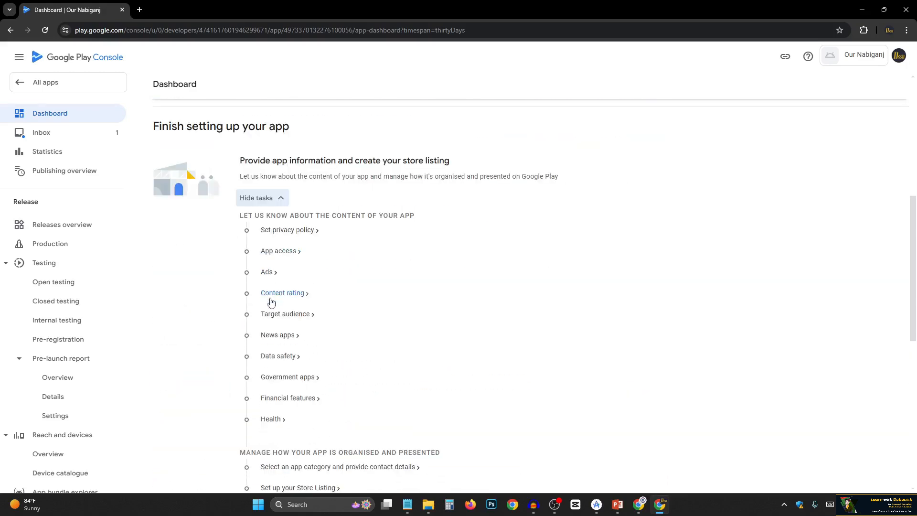
{"action": "scroll", "coordinate": [280, 358], "scroll_direction": "down", "scroll_amount": 2}
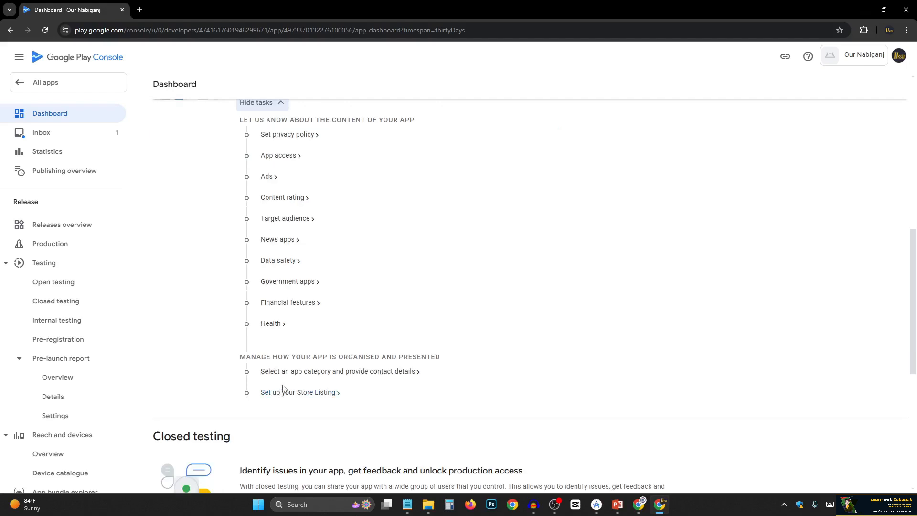
{"action": "scroll", "coordinate": [283, 388], "scroll_direction": "up", "scroll_amount": 2}
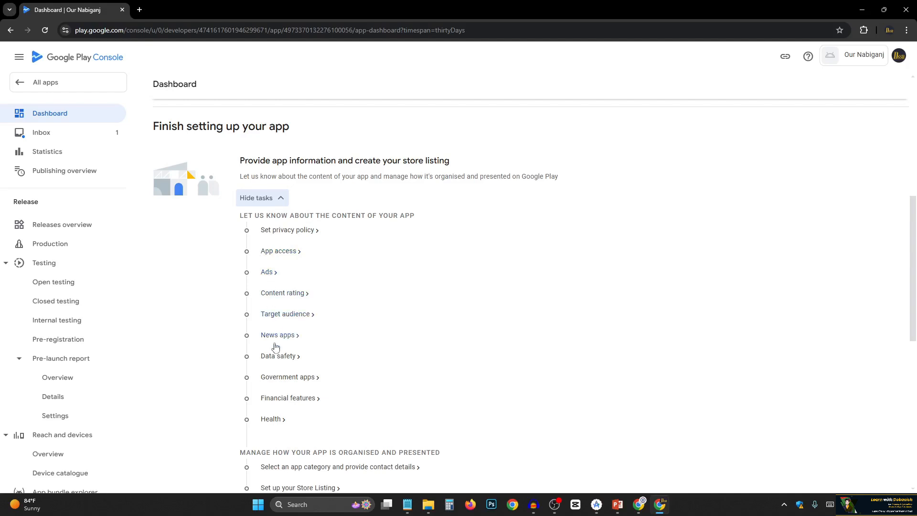
{"action": "scroll", "coordinate": [305, 349], "scroll_direction": "down", "scroll_amount": 1}
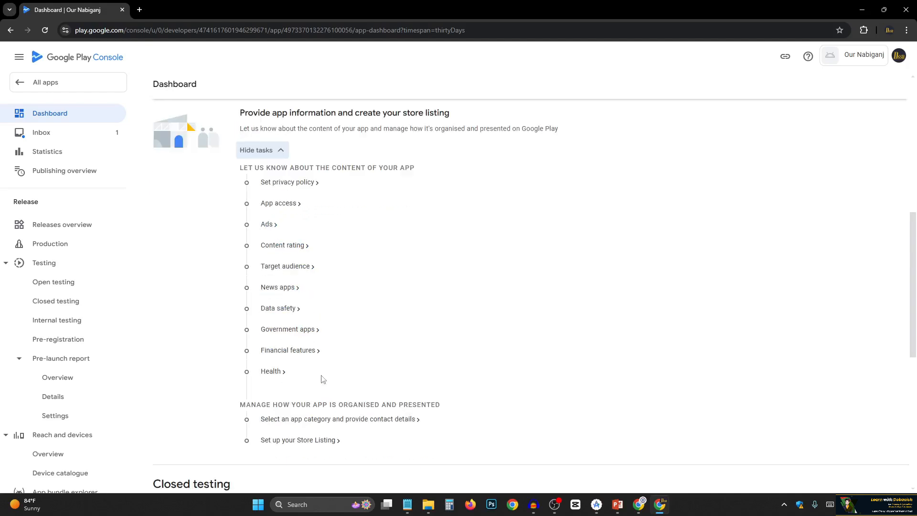
{"action": "scroll", "coordinate": [261, 292], "scroll_direction": "up", "scroll_amount": 1}
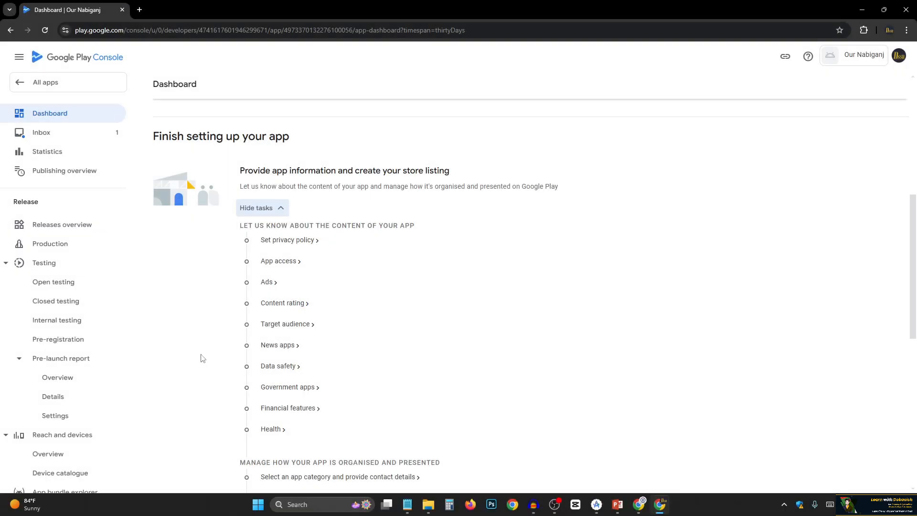
Open the store listing setup task and go to the short and full description fields.
{"action": "scroll", "coordinate": [203, 358], "scroll_direction": "down", "scroll_amount": 2}
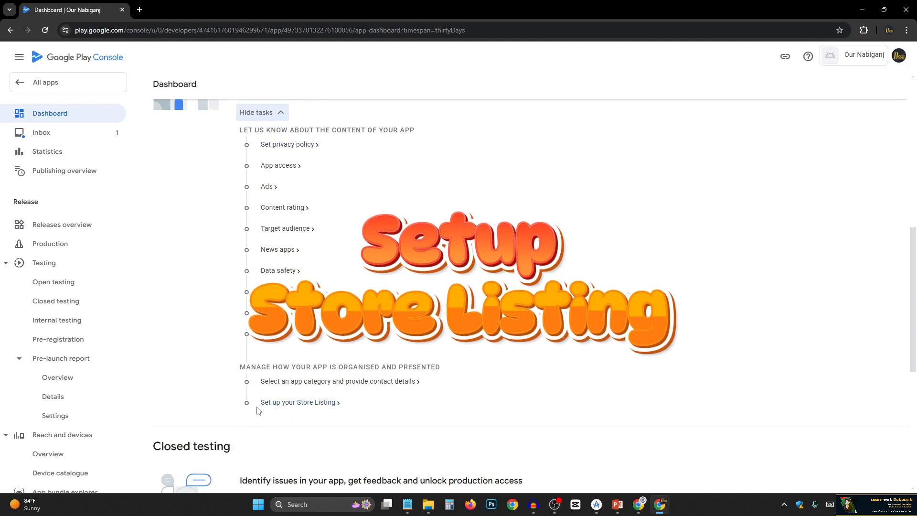
{"action": "left_click", "coordinate": [300, 405]}
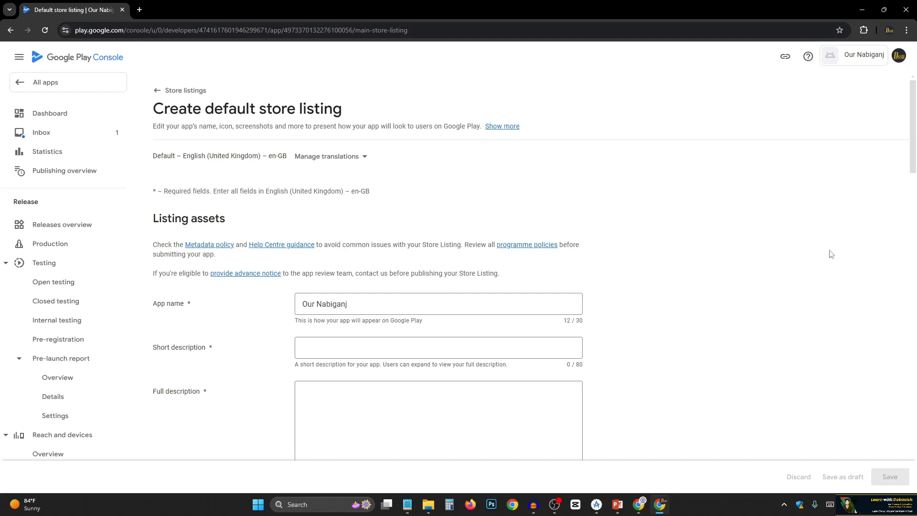
{"action": "scroll", "coordinate": [248, 334], "scroll_direction": "down", "scroll_amount": 2}
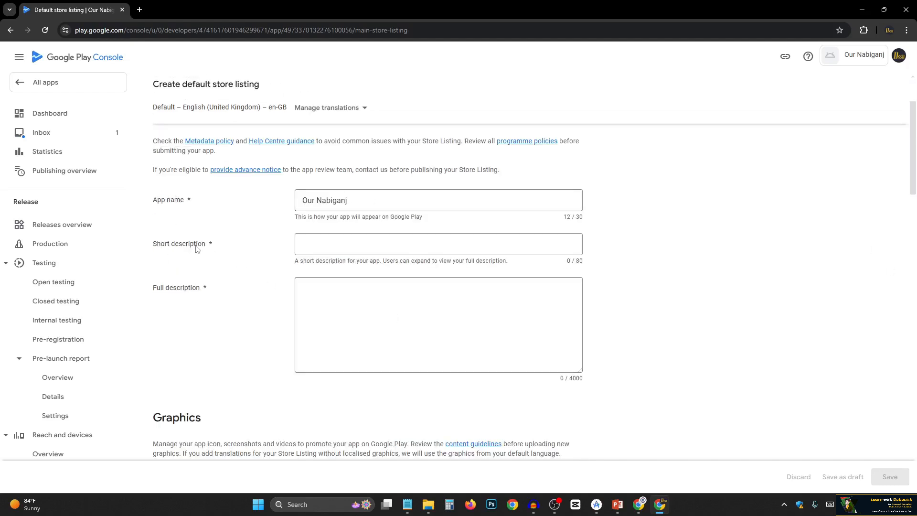
{"action": "left_click", "coordinate": [325, 248]}
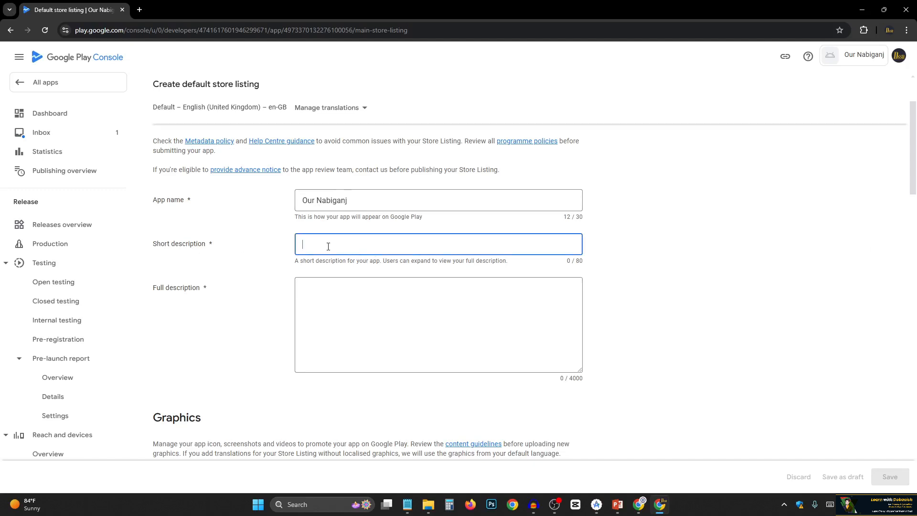
{"action": "left_click", "coordinate": [298, 306]}
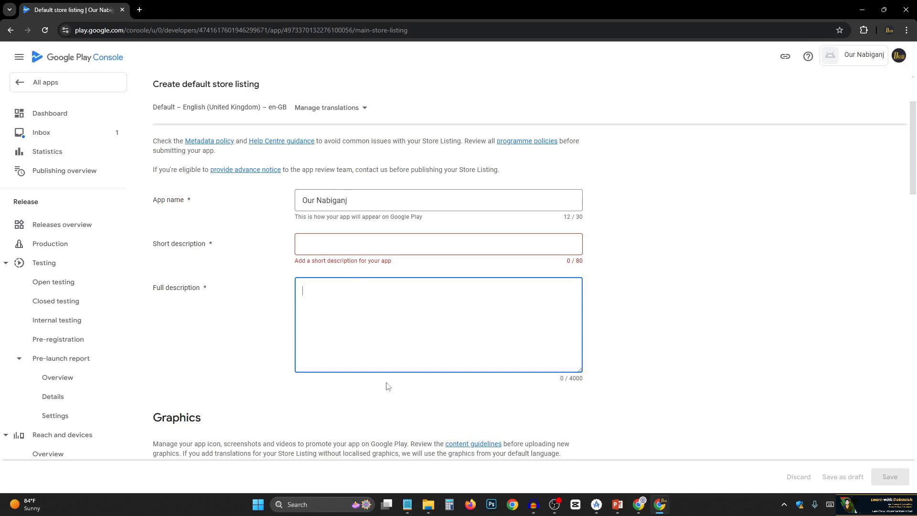
Switch to Notepad and look over the prepared listing texts in "Our Nabiagnj - Description.txt", then return to the store listing.
{"action": "left_click", "coordinate": [407, 504]}
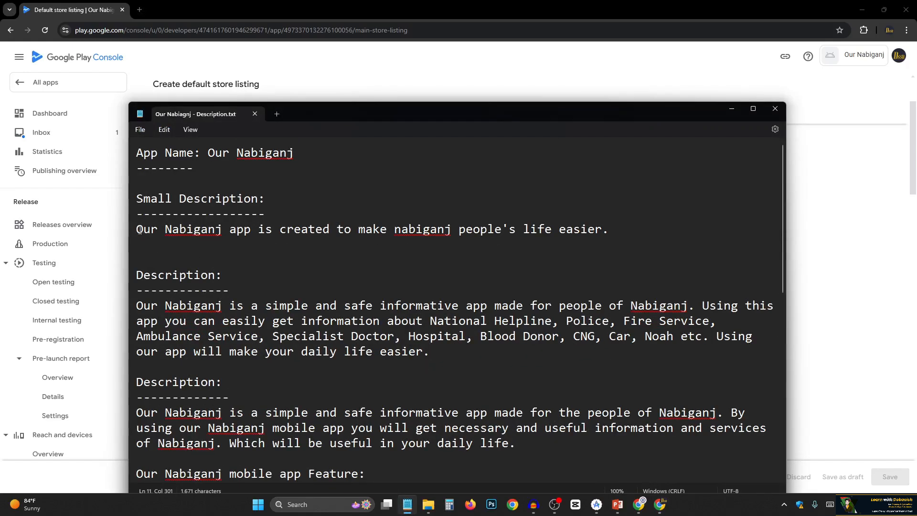
{"action": "mouse_move", "coordinate": [139, 230]}
{"action": "left_mouse_down"}
{"action": "mouse_move", "coordinate": [605, 230]}
{"action": "mouse_move", "coordinate": [138, 244]}
{"action": "left_mouse_up"}
{"action": "scroll", "coordinate": [156, 360], "scroll_direction": "down", "scroll_amount": 2}
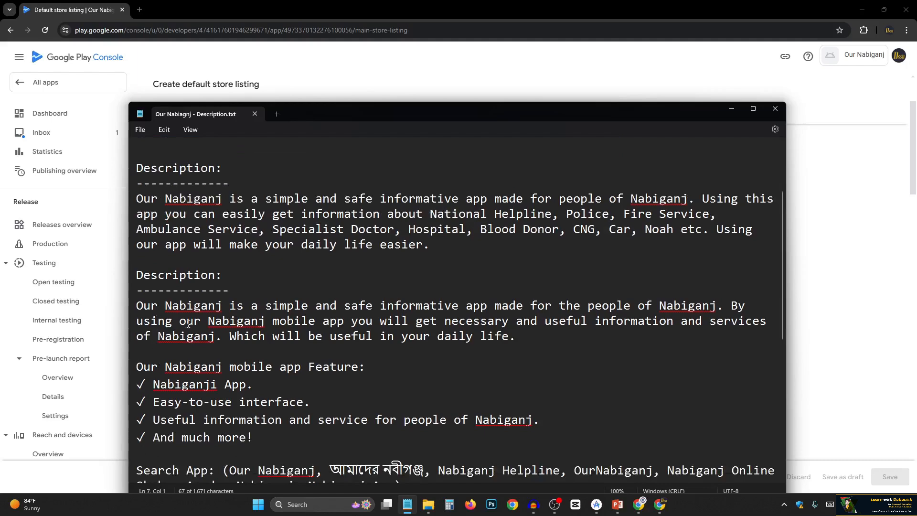
{"action": "scroll", "coordinate": [200, 332], "scroll_direction": "up", "scroll_amount": 2}
{"action": "left_click", "coordinate": [192, 238]}
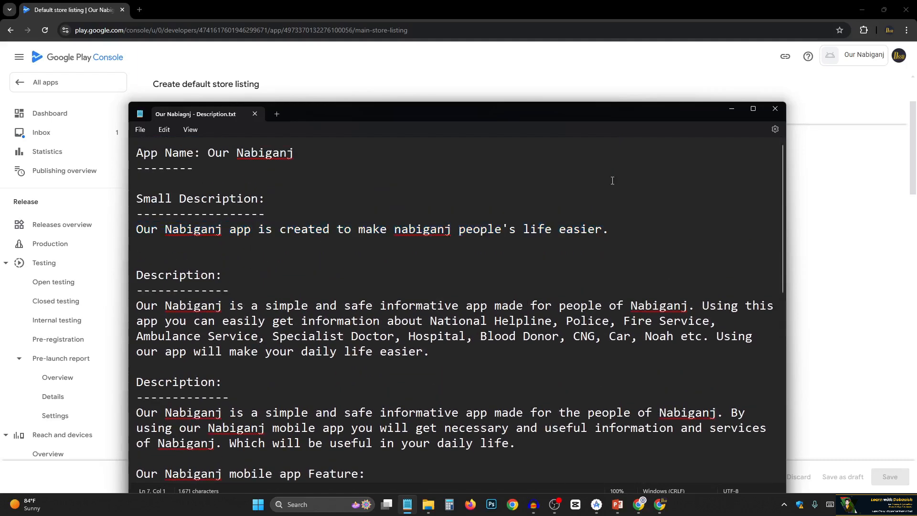
{"action": "left_click", "coordinate": [731, 109]}
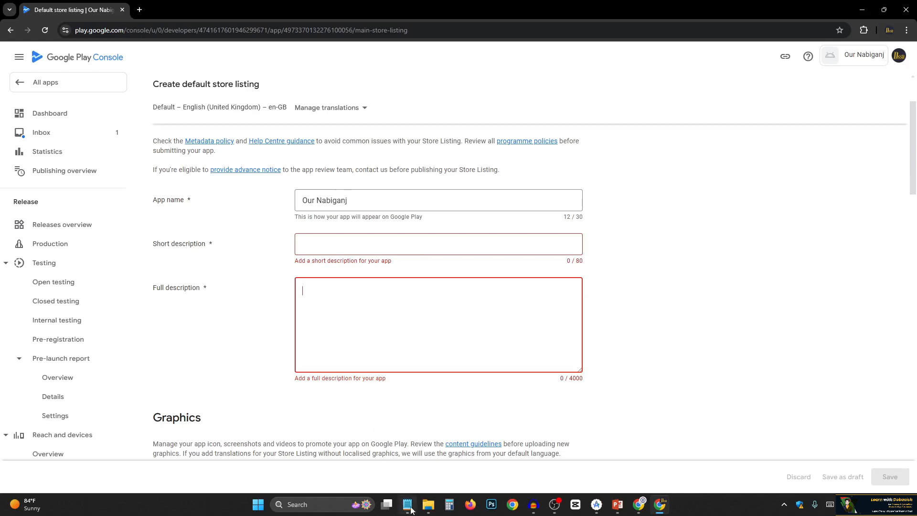
Switch to Notepad and read through the small description, the full description and the Bengali text in "Our Nabiagnj - Description.txt".
{"action": "key", "text": "alt+Tab"}
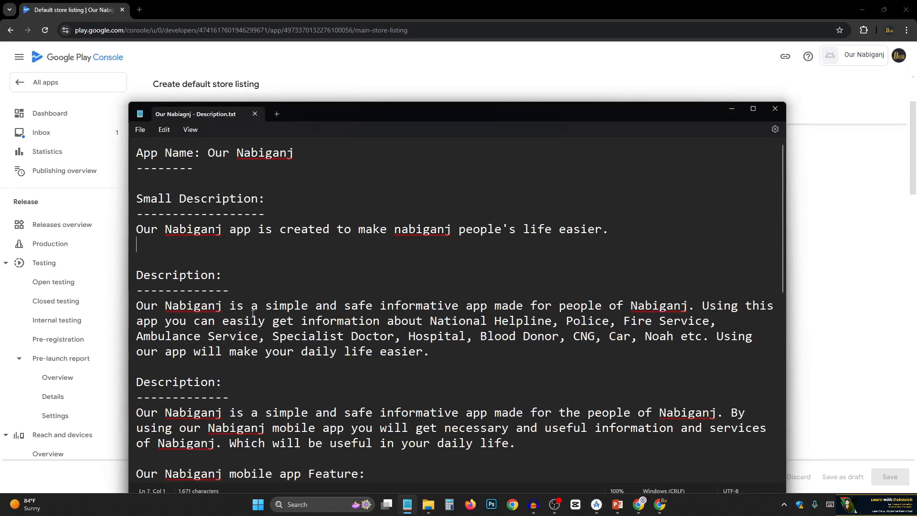
{"action": "scroll", "coordinate": [202, 347], "scroll_direction": "down", "scroll_amount": 3}
{"action": "scroll", "coordinate": [202, 348], "scroll_direction": "up", "scroll_amount": 3}
{"action": "left_click_drag", "start_coordinate": [138, 230], "coordinate": [620, 226]}
{"action": "left_click", "coordinate": [611, 232]}
{"action": "left_click_drag", "start_coordinate": [138, 229], "coordinate": [589, 237]}
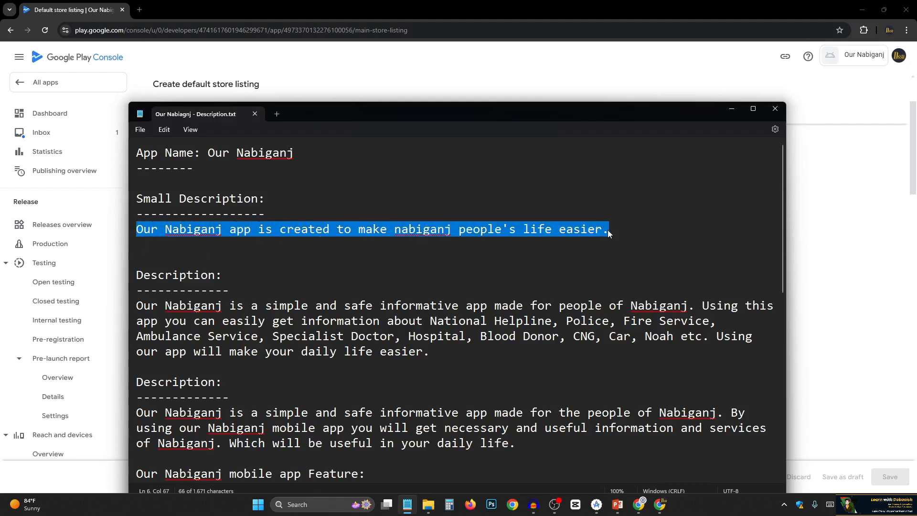
{"action": "left_click", "coordinate": [250, 231]}
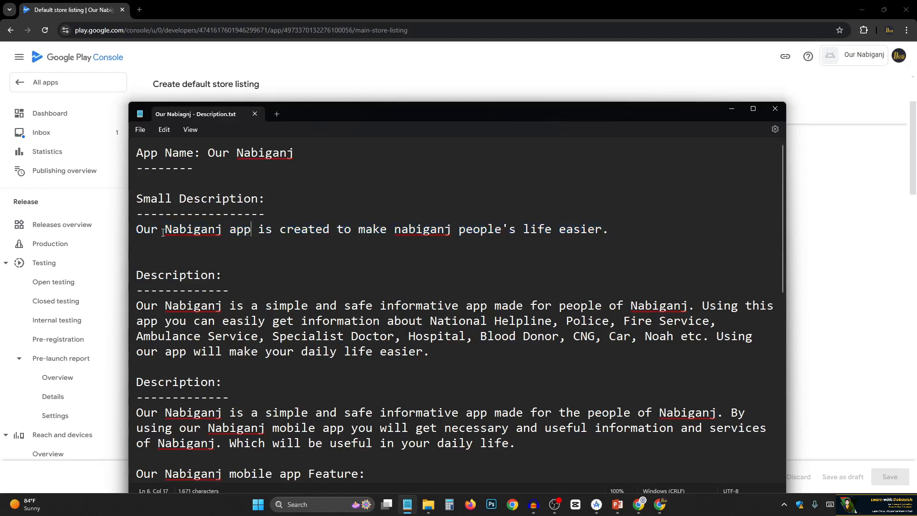
{"action": "scroll", "coordinate": [158, 279], "scroll_direction": "down", "scroll_amount": 3}
{"action": "scroll", "coordinate": [165, 309], "scroll_direction": "down", "scroll_amount": 3}
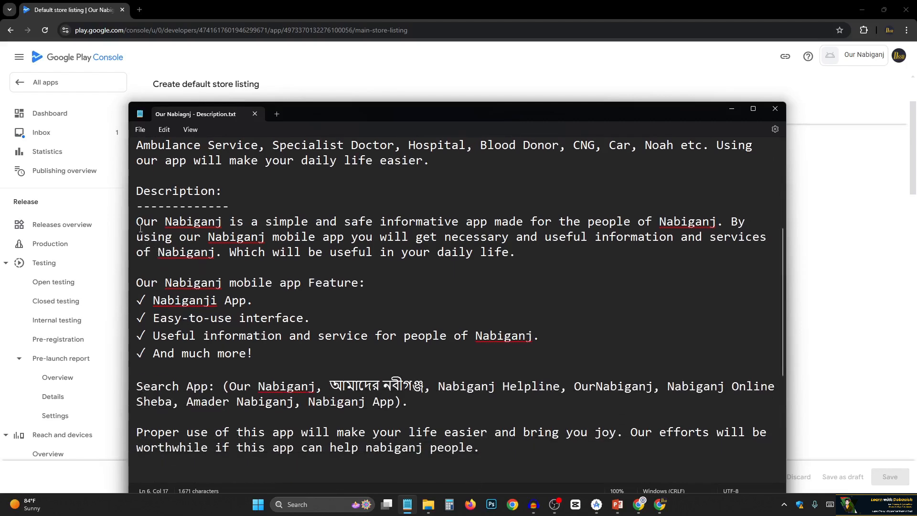
{"action": "left_click_drag", "start_coordinate": [138, 222], "coordinate": [514, 257]}
{"action": "left_click", "coordinate": [330, 252]}
{"action": "scroll", "coordinate": [287, 261], "scroll_direction": "down", "scroll_amount": 1}
{"action": "scroll", "coordinate": [238, 265], "scroll_direction": "down", "scroll_amount": 4}
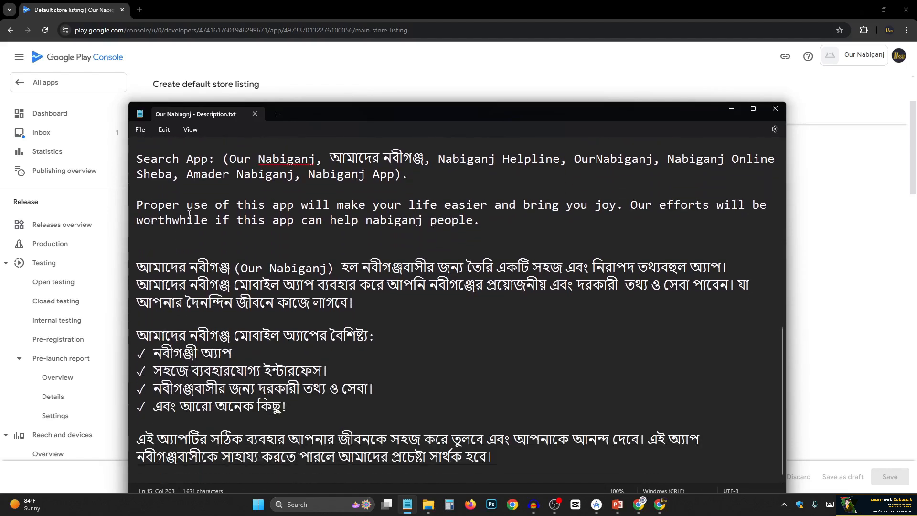
{"action": "scroll", "coordinate": [251, 380], "scroll_direction": "up", "scroll_amount": 9}
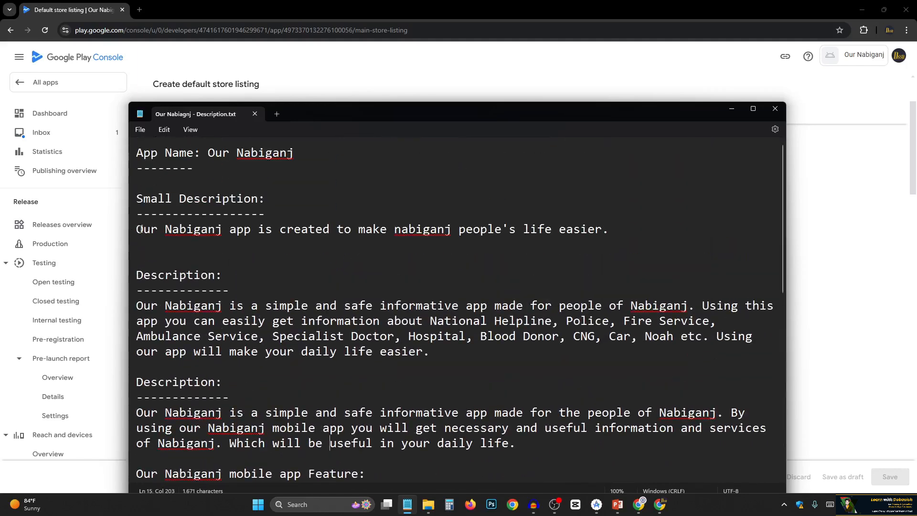
Copy the small description from Notepad and enter "Our Nabiganj app is created to make nabiganj people's life easier." as the listing's short description.
{"action": "left_click_drag", "start_coordinate": [136, 229], "coordinate": [608, 237]}
{"action": "key", "text": "ctrl+c"}
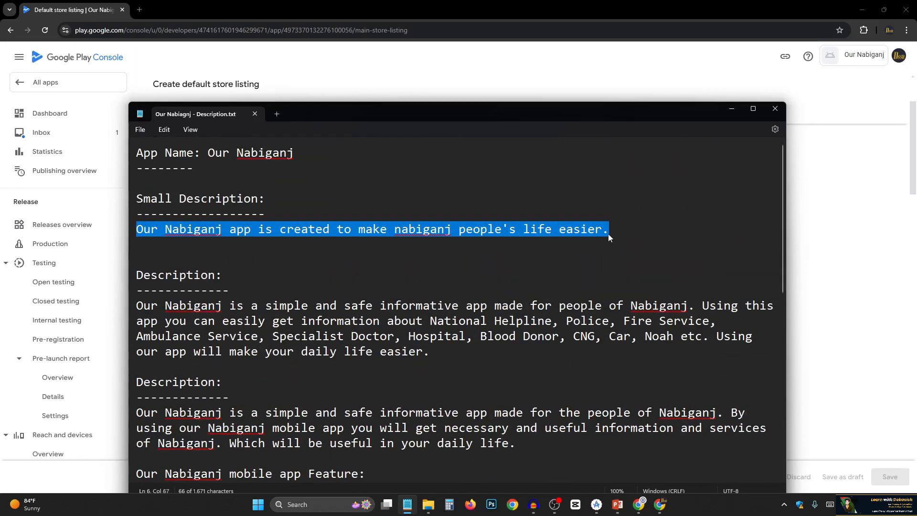
{"action": "left_click", "coordinate": [724, 113]}
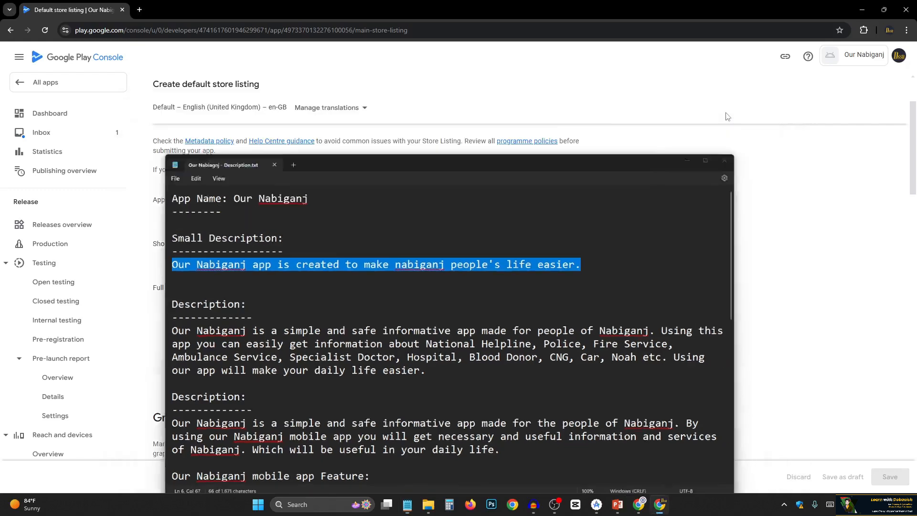
{"action": "left_click", "coordinate": [347, 239]}
{"action": "key", "text": "ctrl+v"}
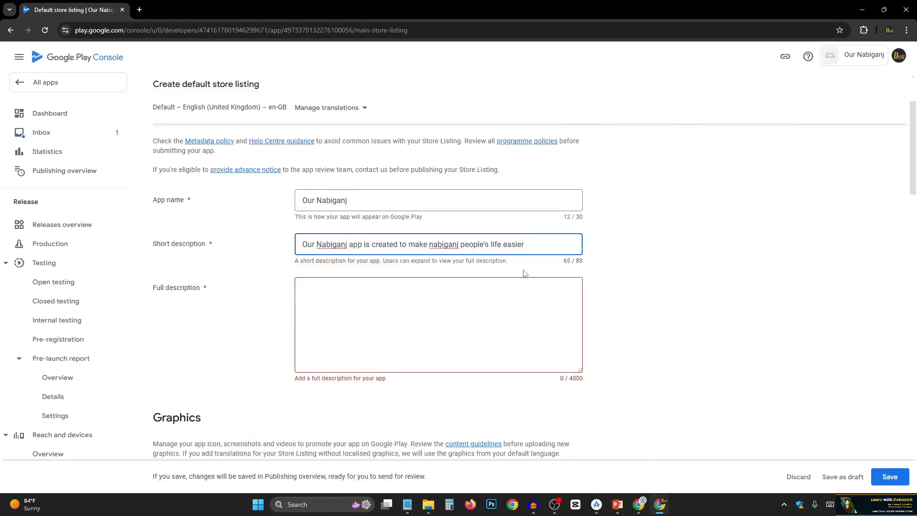
{"action": "type", "text": "."}
{"action": "left_click", "coordinate": [261, 226]}
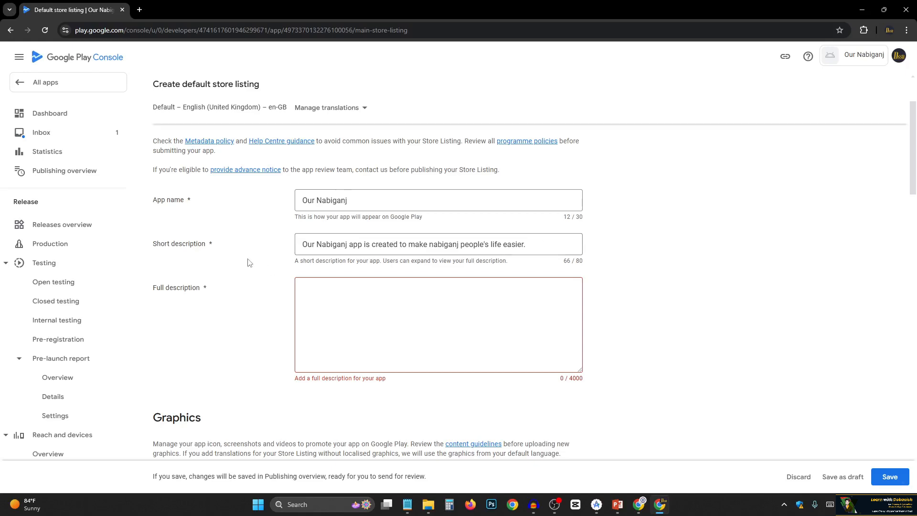
Copy the second description through the end of the Bengali text from Notepad and paste it as the listing's full description.
{"action": "left_click", "coordinate": [407, 504]}
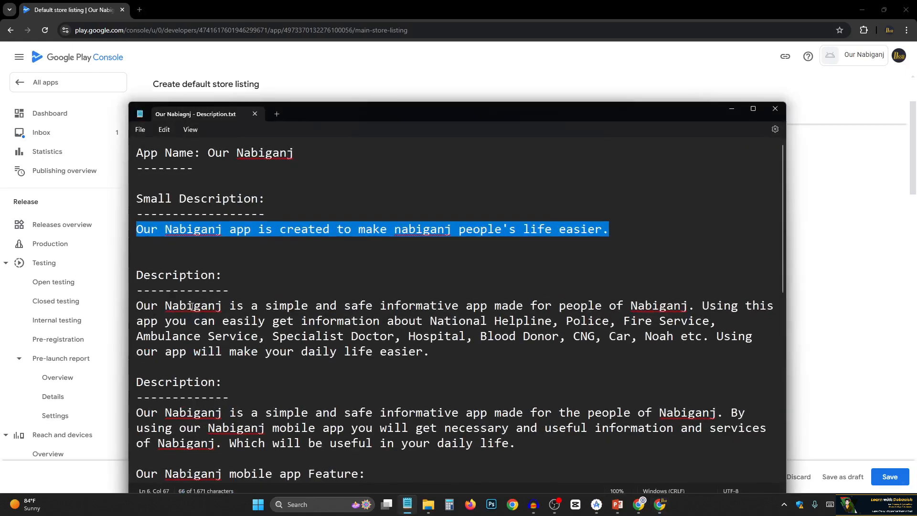
{"action": "scroll", "coordinate": [192, 305], "scroll_direction": "down", "scroll_amount": 4}
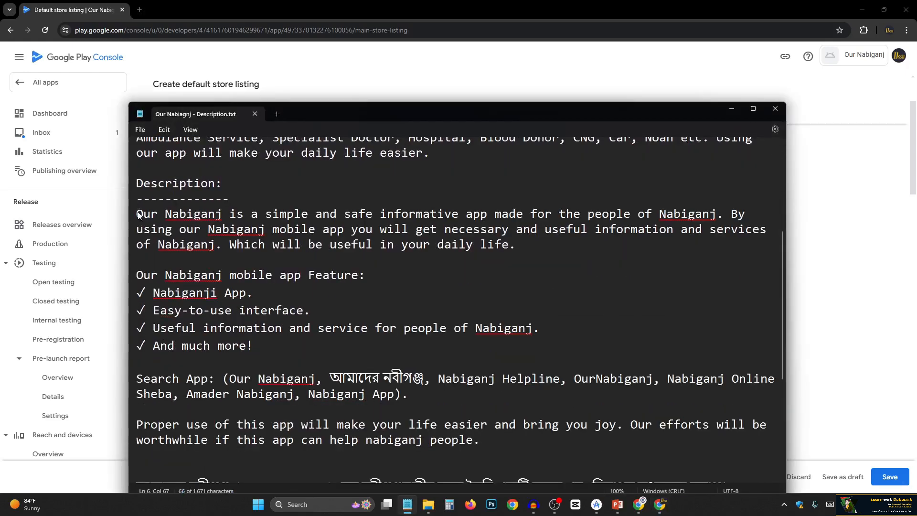
{"action": "left_click_drag", "start_coordinate": [138, 215], "coordinate": [554, 458]}
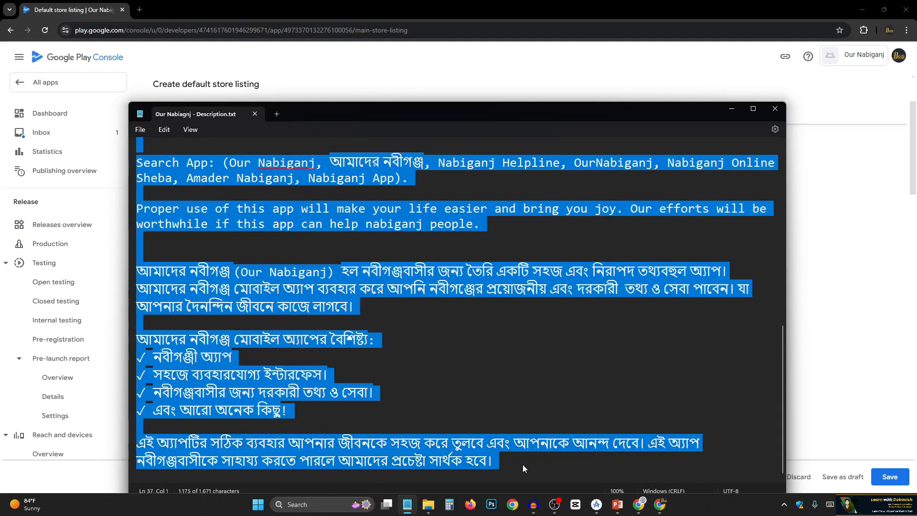
{"action": "key", "text": "shift+Left"}
{"action": "key", "text": "ctrl+c"}
{"action": "left_click", "coordinate": [827, 244]}
{"action": "left_click", "coordinate": [409, 312]}
{"action": "key", "text": "ctrl+v"}
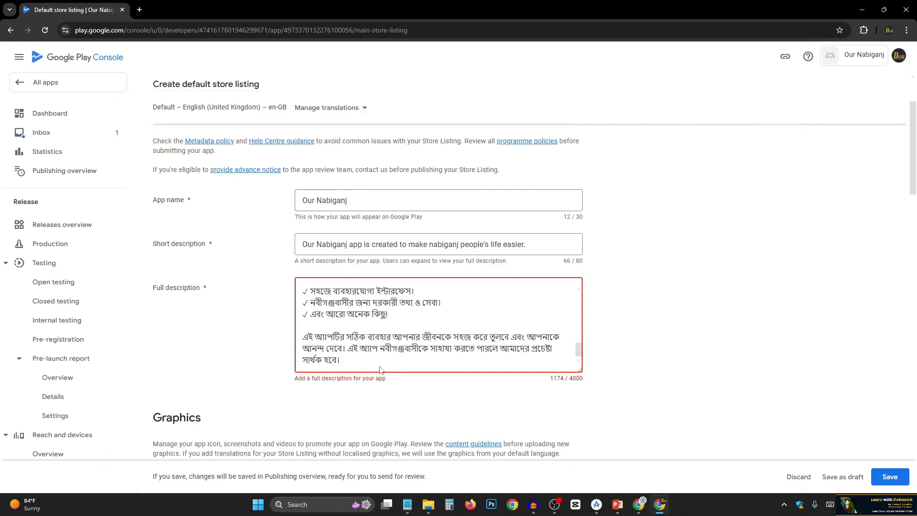
{"action": "scroll", "coordinate": [385, 342], "scroll_direction": "up", "scroll_amount": 10}
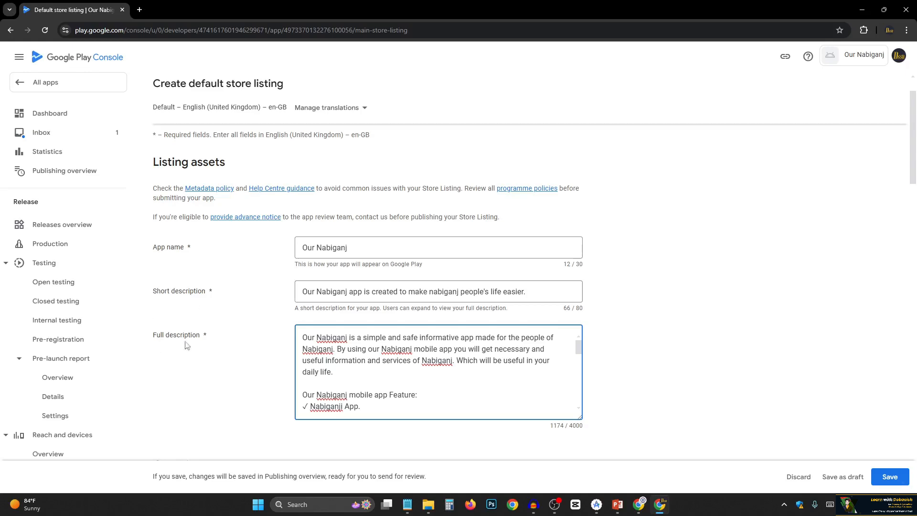
Upload Play Store Logo.png from the Feature Graphics folder in File Explorer as the app icon, repeating the upload with the updated file.
{"action": "scroll", "coordinate": [250, 340], "scroll_direction": "down", "scroll_amount": 5}
{"action": "scroll", "coordinate": [206, 265], "scroll_direction": "down", "scroll_amount": 2}
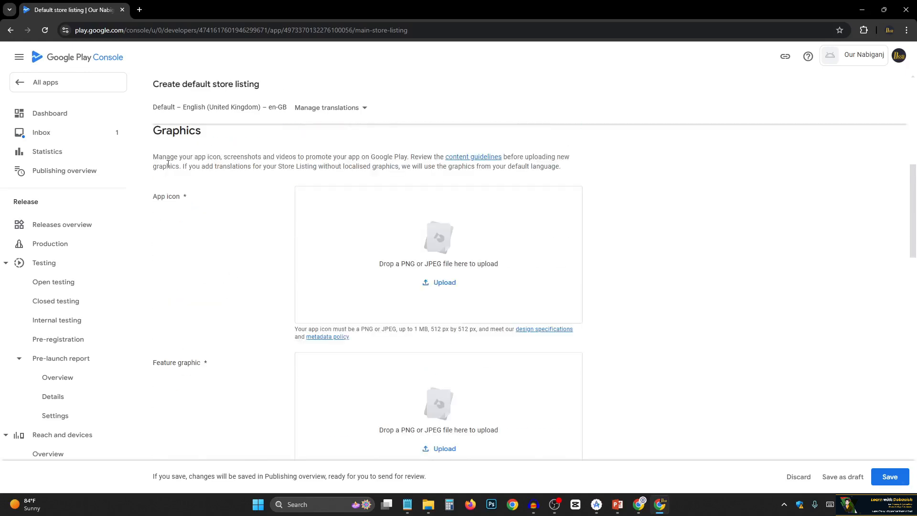
{"action": "scroll", "coordinate": [177, 224], "scroll_direction": "up", "scroll_amount": 1}
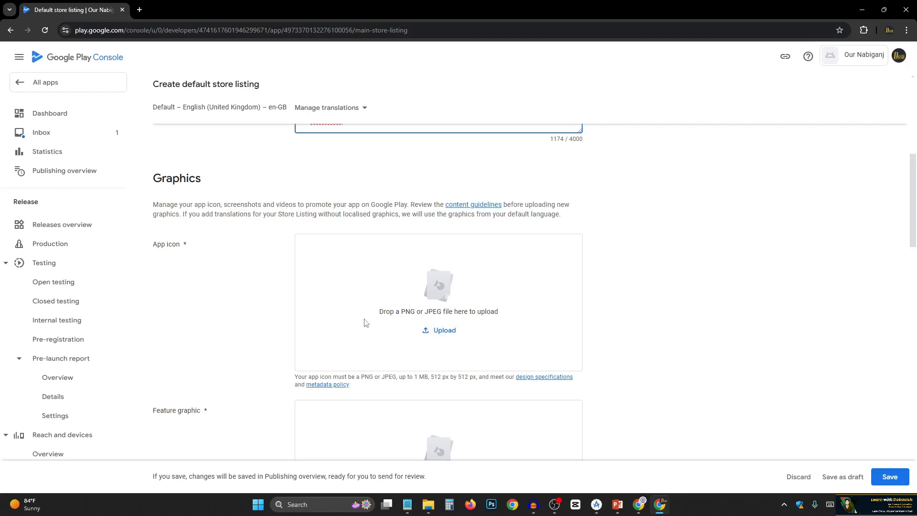
{"action": "left_click", "coordinate": [427, 504]}
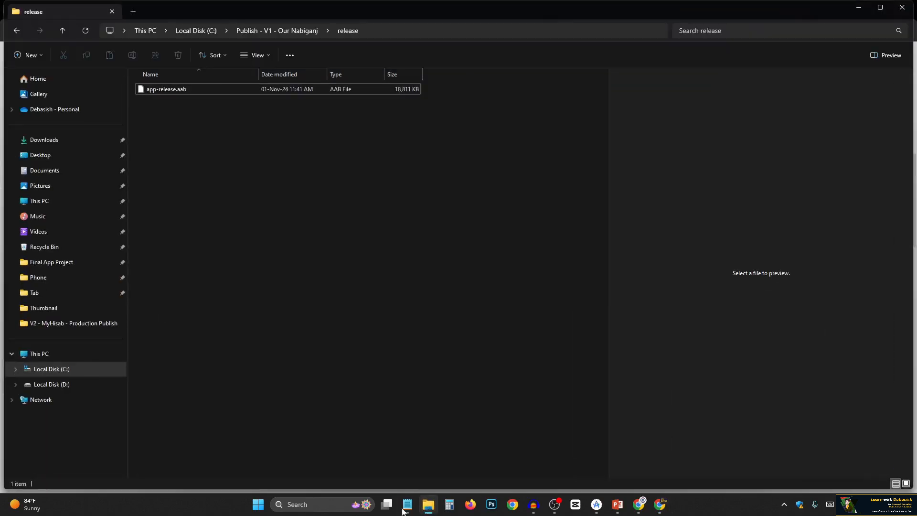
{"action": "left_click", "coordinate": [133, 12]}
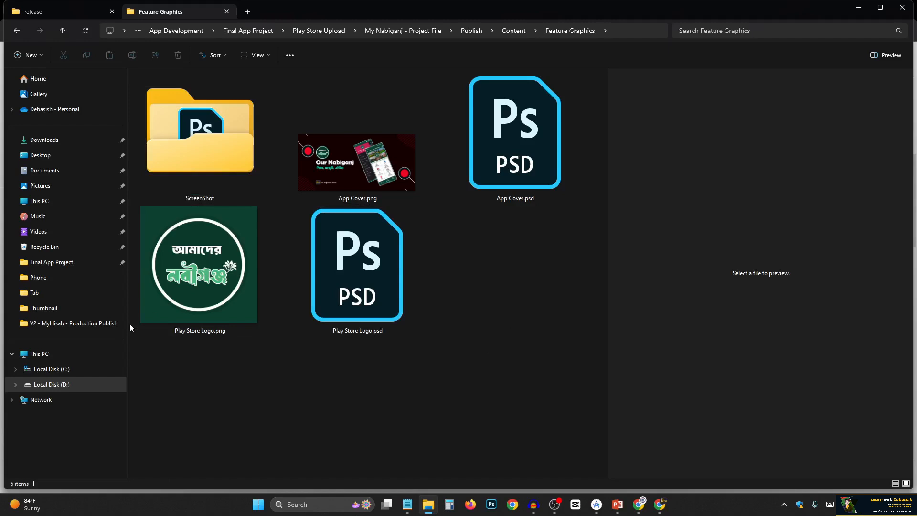
{"action": "left_click", "coordinate": [192, 272]}
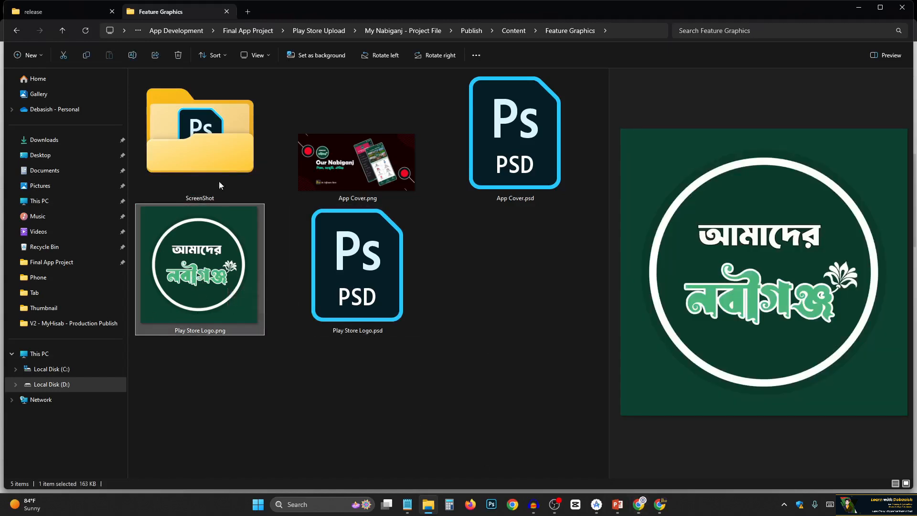
{"action": "left_click_drag", "start_coordinate": [211, 270], "coordinate": [418, 285]}
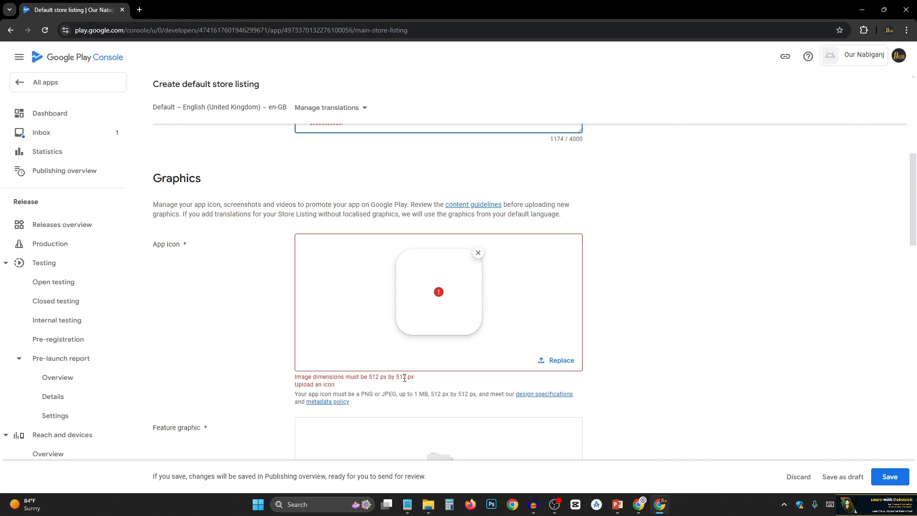
{"action": "left_click", "coordinate": [427, 504]}
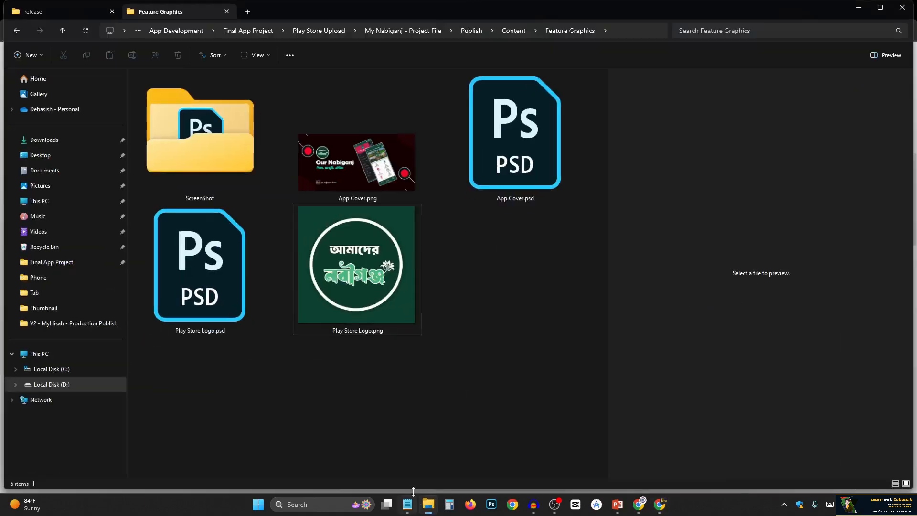
{"action": "left_click_drag", "start_coordinate": [391, 265], "coordinate": [462, 328]}
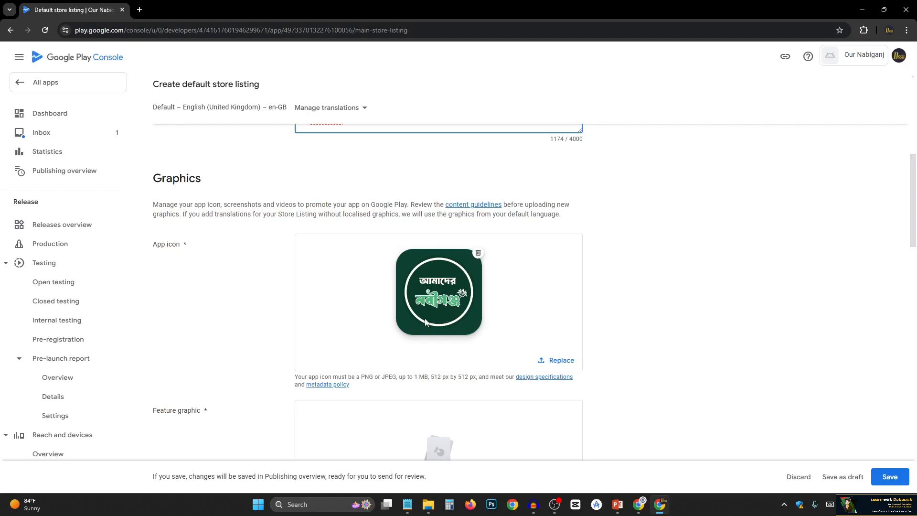
Check the dimensions of App Cover.png in its file properties and upload the image as the feature graphic.
{"action": "scroll", "coordinate": [412, 319], "scroll_direction": "down", "scroll_amount": 3}
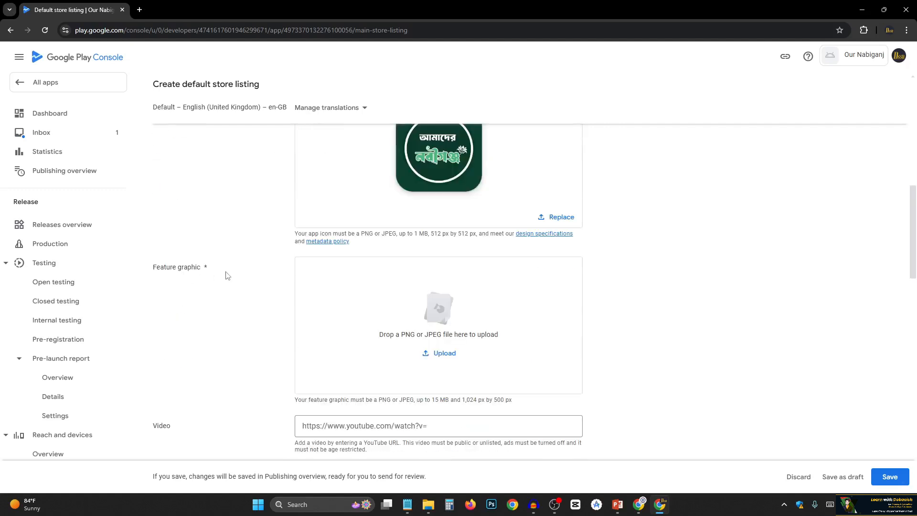
{"action": "scroll", "coordinate": [228, 280], "scroll_direction": "down", "scroll_amount": 1}
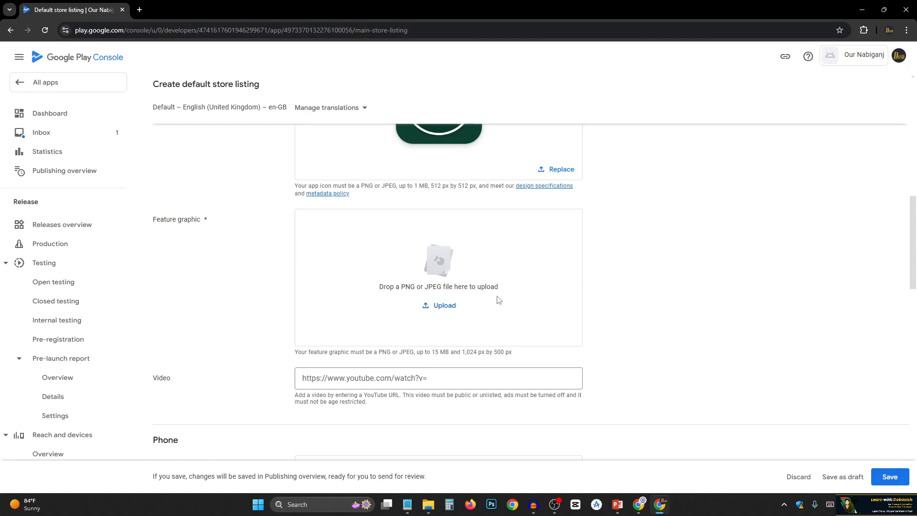
{"action": "left_click", "coordinate": [428, 504]}
{"action": "left_click", "coordinate": [387, 170]}
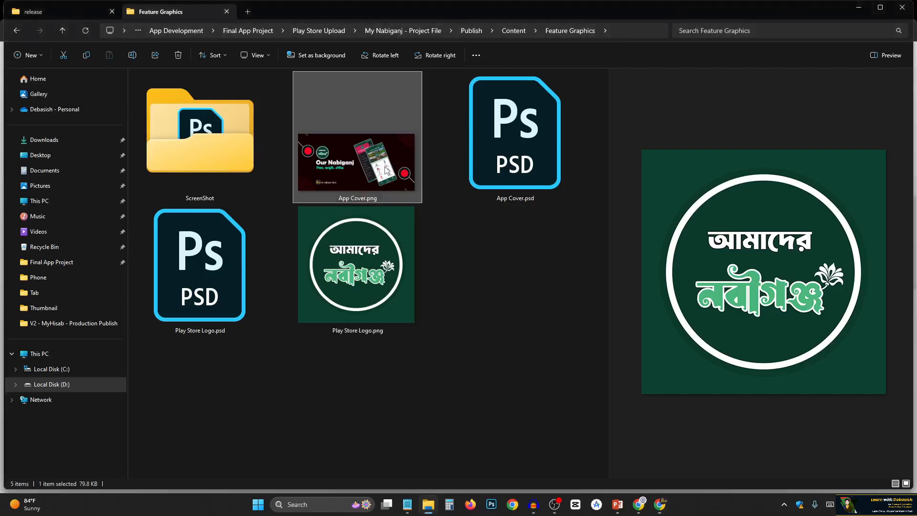
{"action": "right_click", "coordinate": [328, 162]}
{"action": "left_click", "coordinate": [364, 312]}
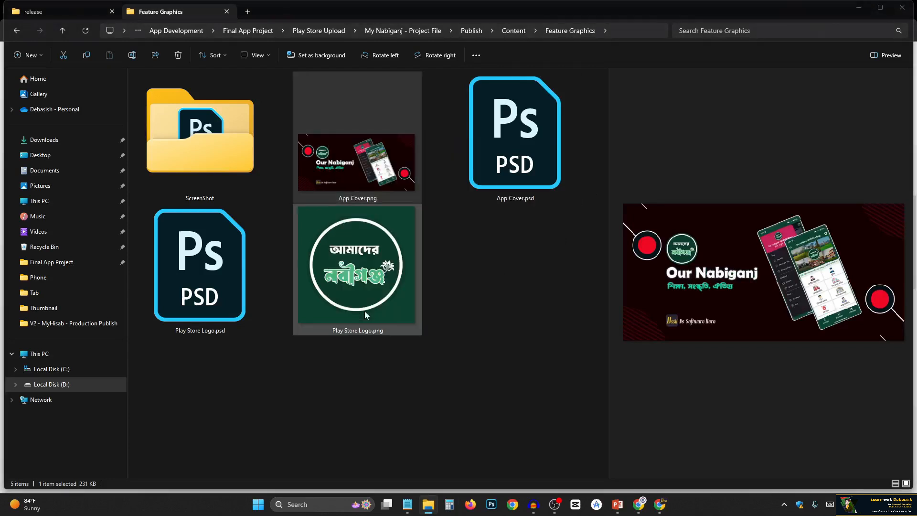
{"action": "left_click", "coordinate": [393, 181]}
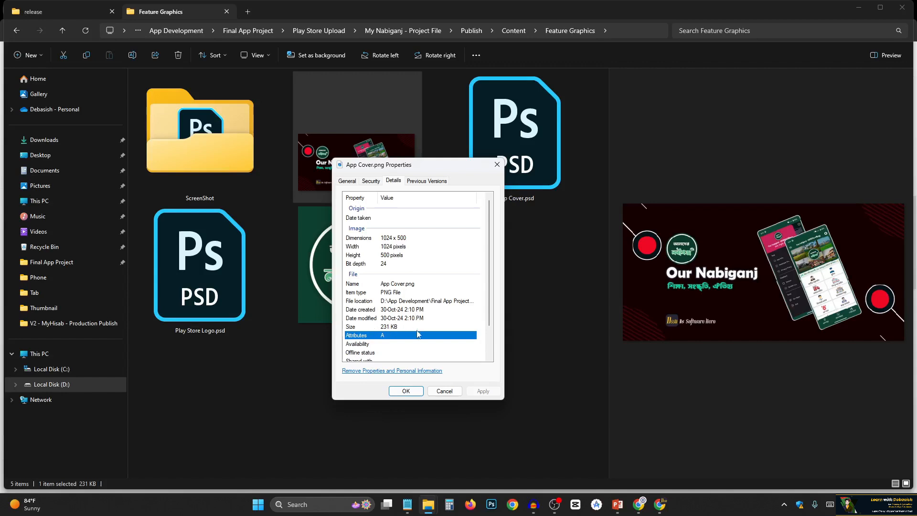
{"action": "left_click", "coordinate": [405, 391]}
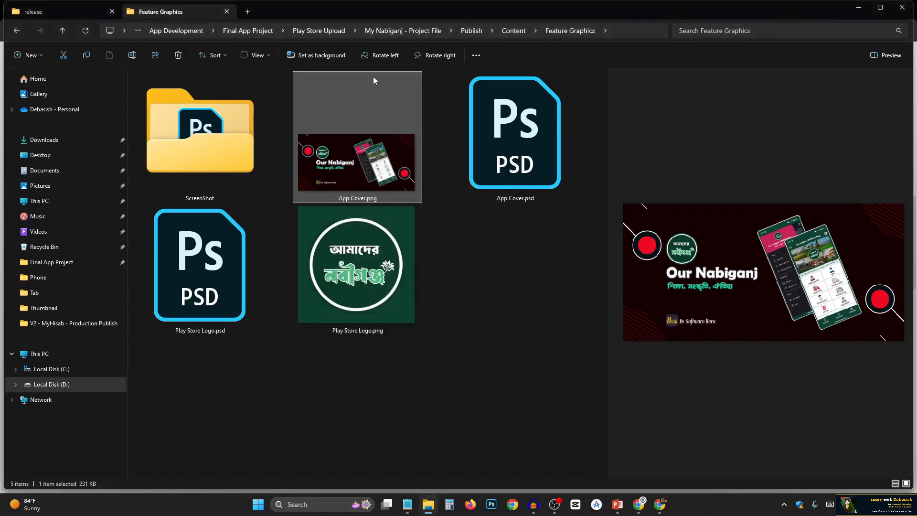
{"action": "left_click_drag", "start_coordinate": [372, 161], "coordinate": [437, 300]}
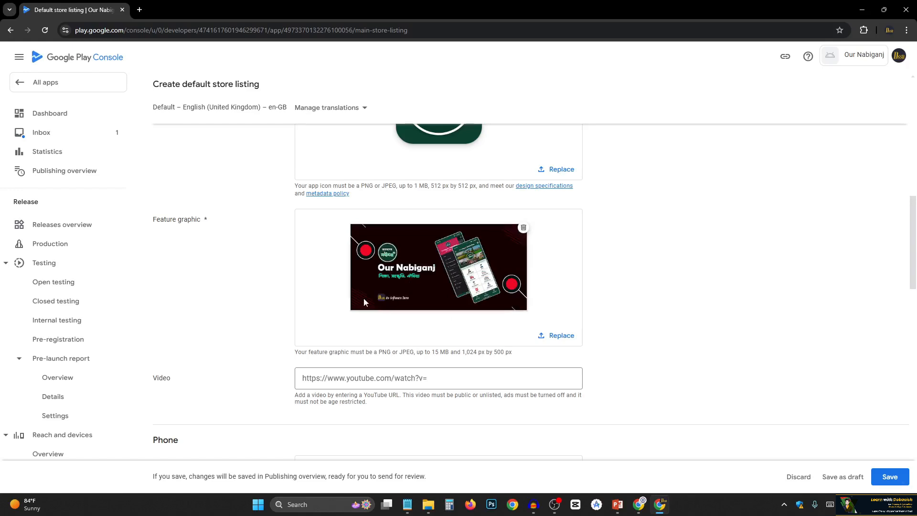
{"action": "scroll", "coordinate": [420, 301], "scroll_direction": "up", "scroll_amount": 2}
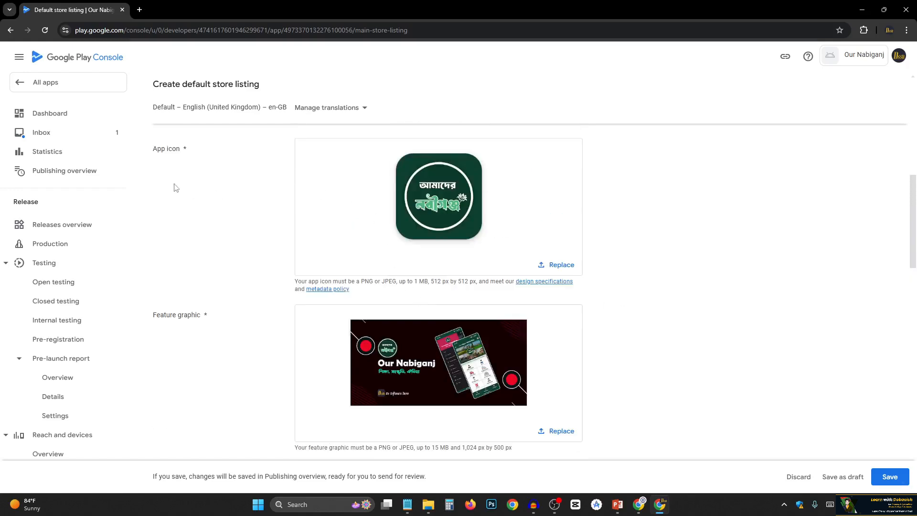
Find the phone screenshots section of the listing and open the Phone folder inside ScreenShot in File Explorer.
{"action": "scroll", "coordinate": [201, 348], "scroll_direction": "down", "scroll_amount": 3}
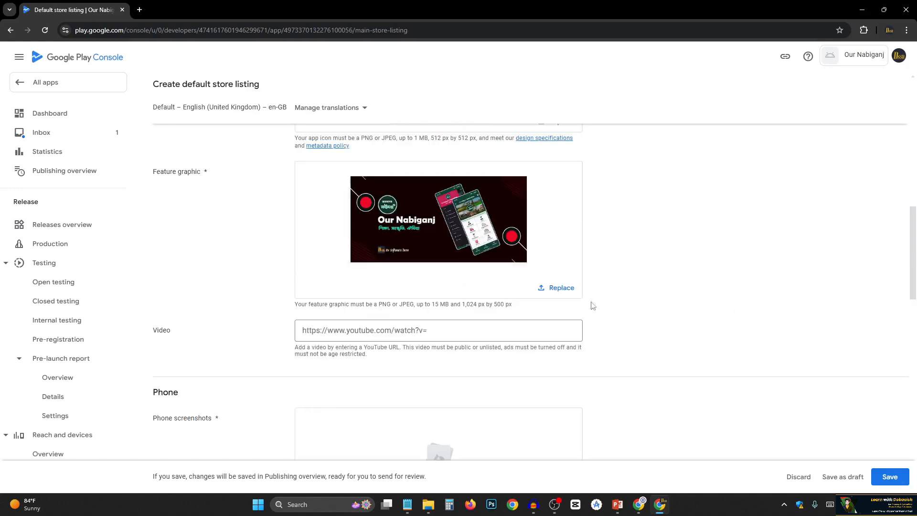
{"action": "scroll", "coordinate": [403, 260], "scroll_direction": "down", "scroll_amount": 1}
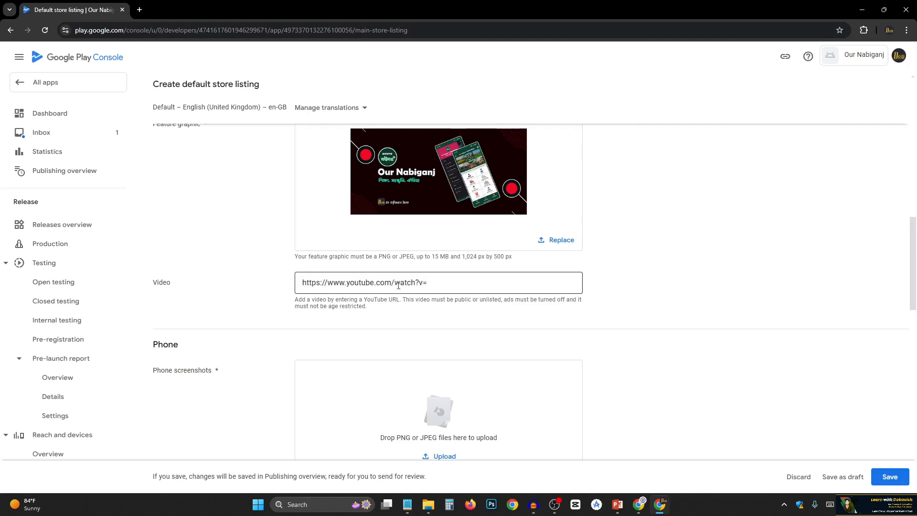
{"action": "scroll", "coordinate": [410, 287], "scroll_direction": "down", "scroll_amount": 1}
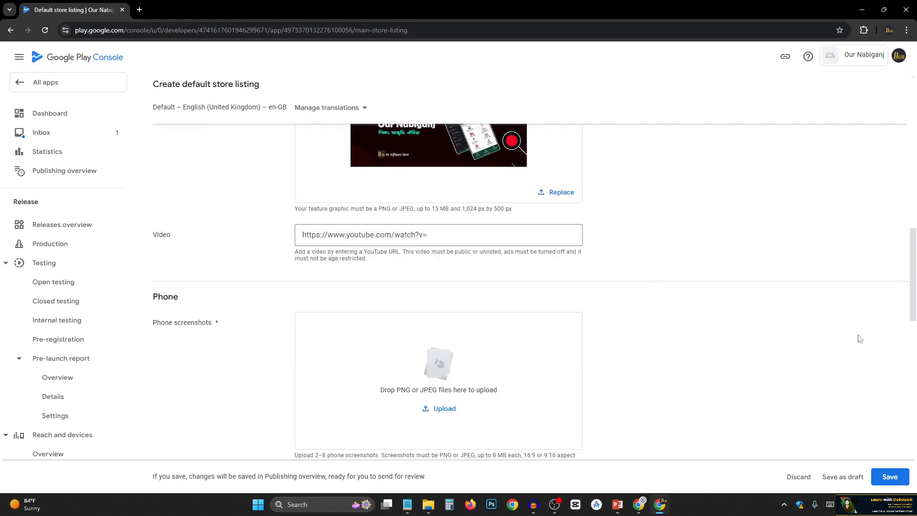
{"action": "scroll", "coordinate": [377, 285], "scroll_direction": "down", "scroll_amount": 1}
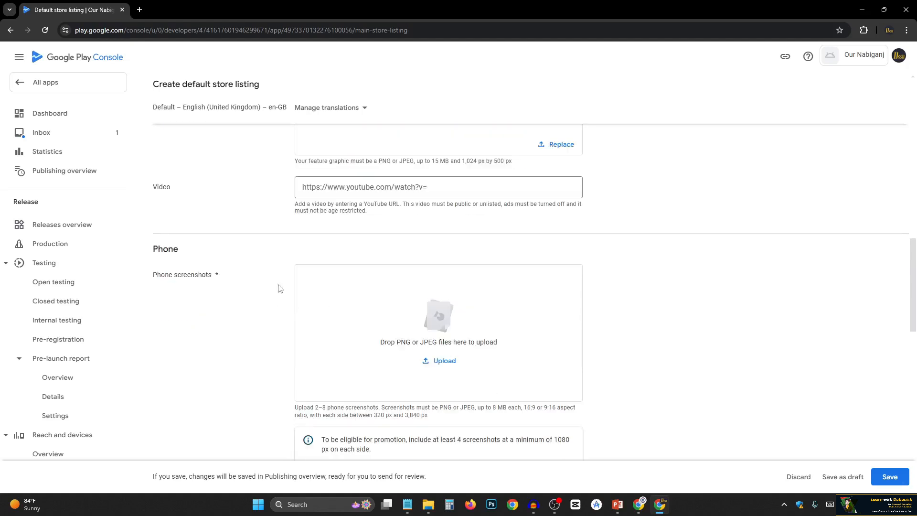
{"action": "scroll", "coordinate": [320, 258], "scroll_direction": "down", "scroll_amount": 2}
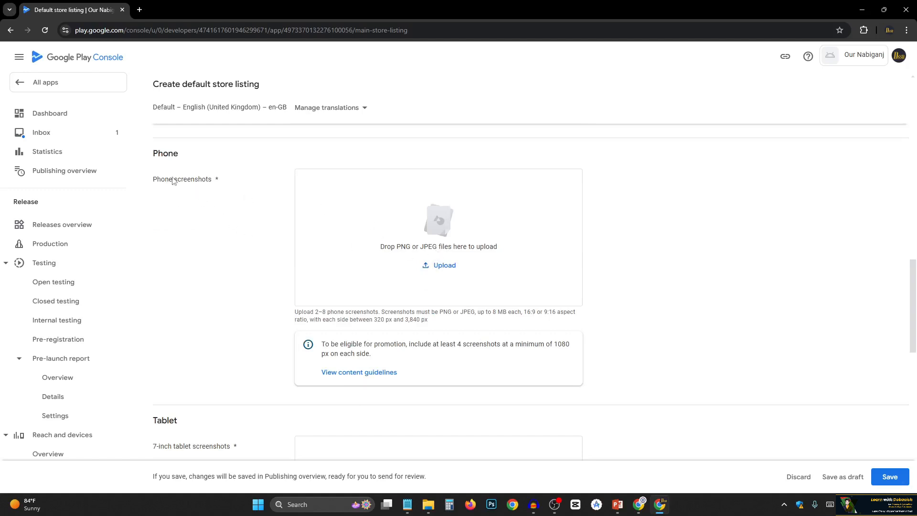
{"action": "left_click", "coordinate": [428, 505]}
{"action": "double_click", "coordinate": [219, 153]}
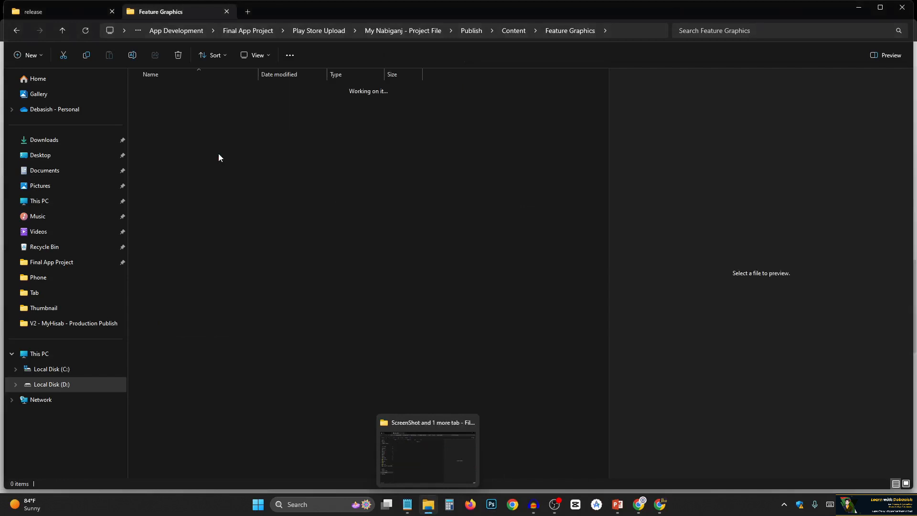
{"action": "double_click", "coordinate": [156, 91]}
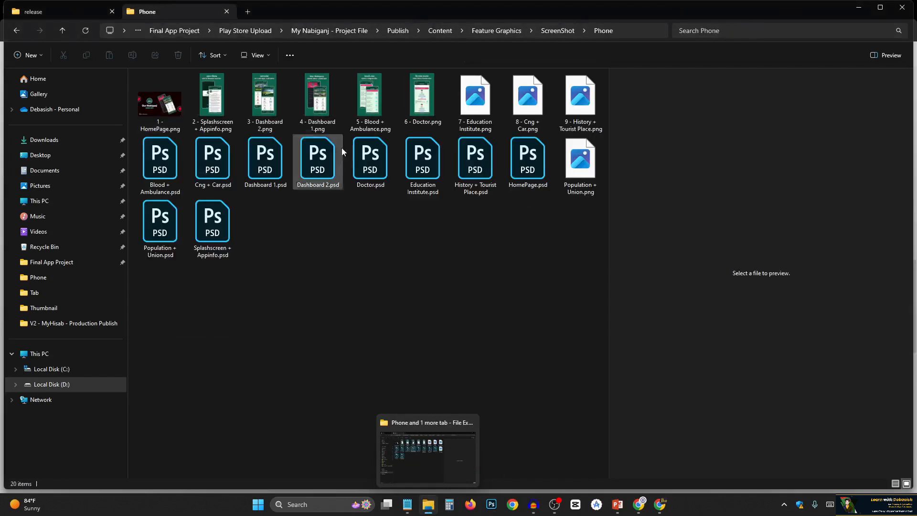
Show the Phone folder's files as larger thumbnails and narrow the preview pane to widen the file list.
{"action": "left_click", "coordinate": [253, 54]}
{"action": "left_click", "coordinate": [259, 95]}
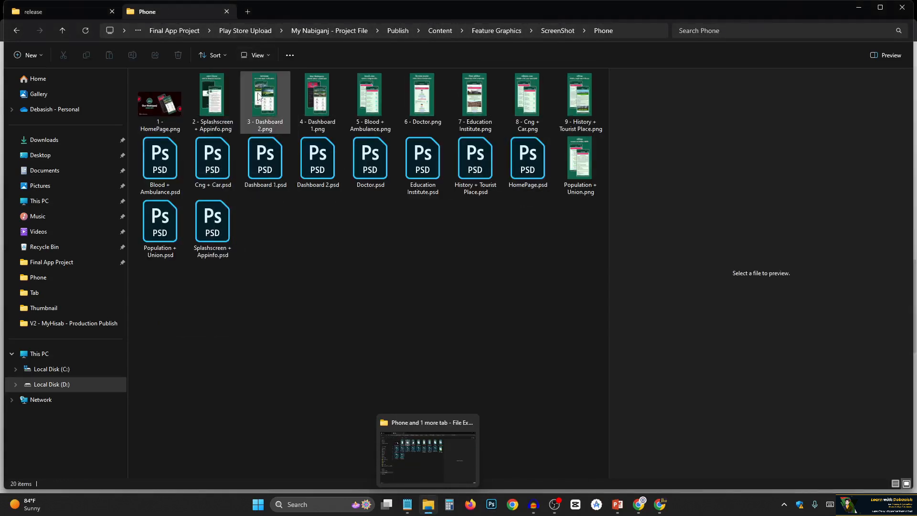
{"action": "left_click", "coordinate": [257, 56]}
{"action": "left_click", "coordinate": [265, 76]}
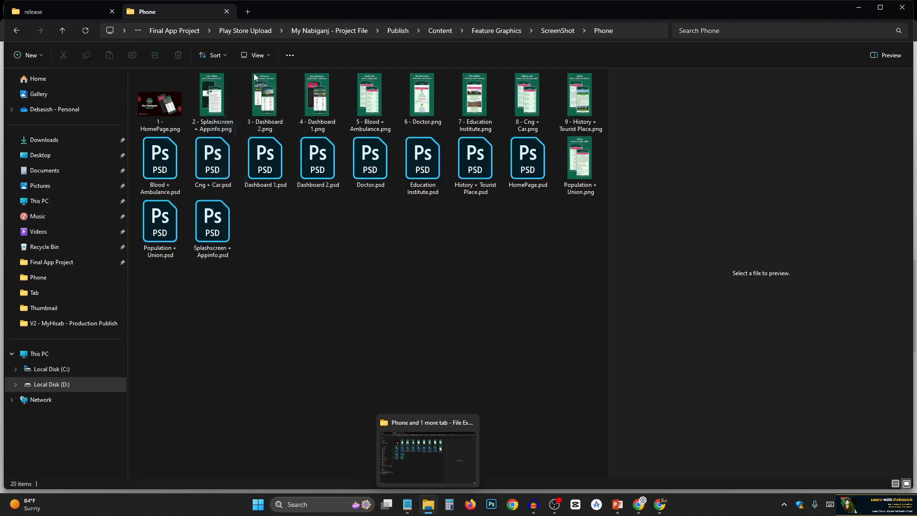
{"action": "left_click_drag", "start_coordinate": [607, 161], "coordinate": [780, 148]}
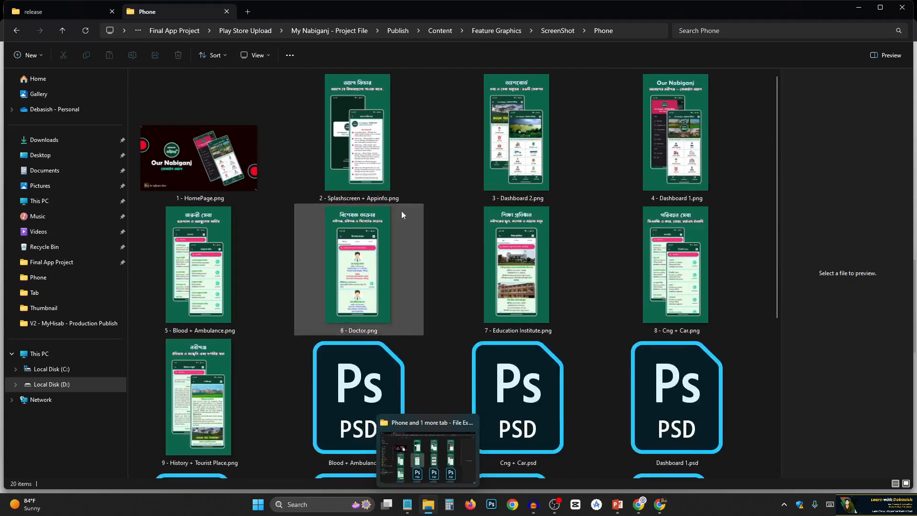
Preview the phone screenshot images one by one, from 2 - Splashscreen + Appinfo.png to 9 - History + Tourist Place.png.
{"action": "left_click", "coordinate": [365, 122]}
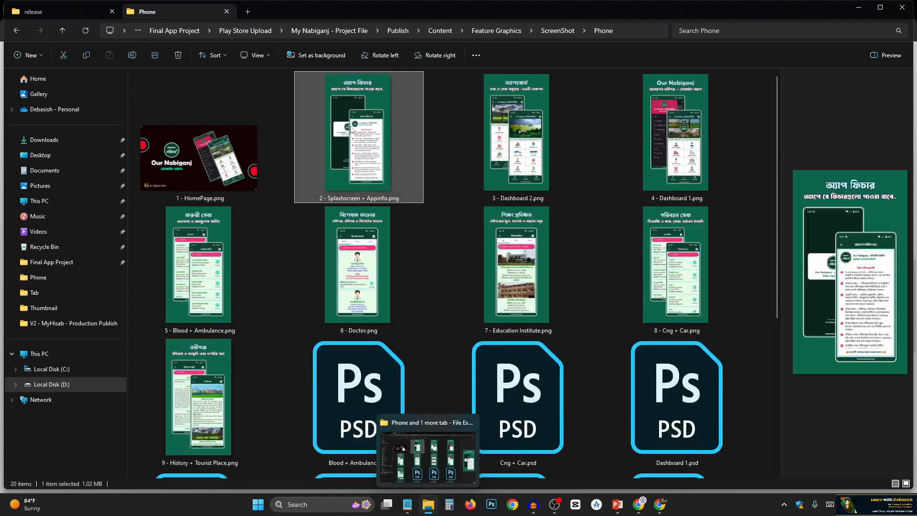
{"action": "left_click", "coordinate": [538, 139]}
{"action": "left_click", "coordinate": [675, 133]}
{"action": "left_click", "coordinate": [675, 268]}
{"action": "left_click", "coordinate": [516, 268]}
{"action": "left_click", "coordinate": [353, 277]}
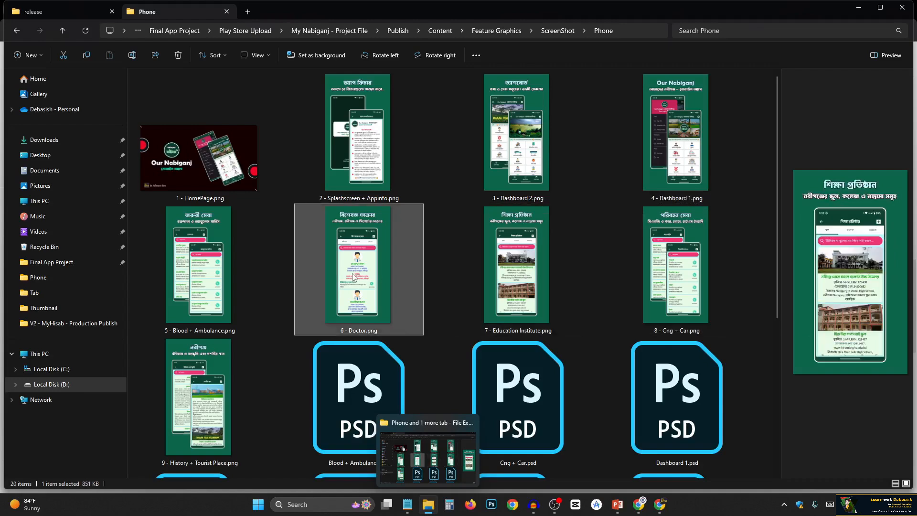
{"action": "left_click", "coordinate": [200, 279]}
{"action": "left_click", "coordinate": [203, 374]}
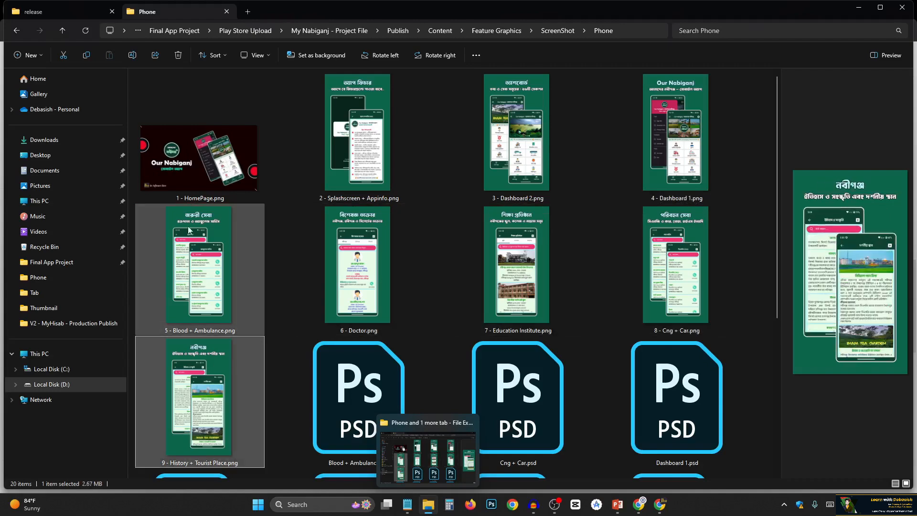
Upload 1 - HomePage.png from the Phone folder to the listing's phone screenshots.
{"action": "left_click", "coordinate": [658, 508]}
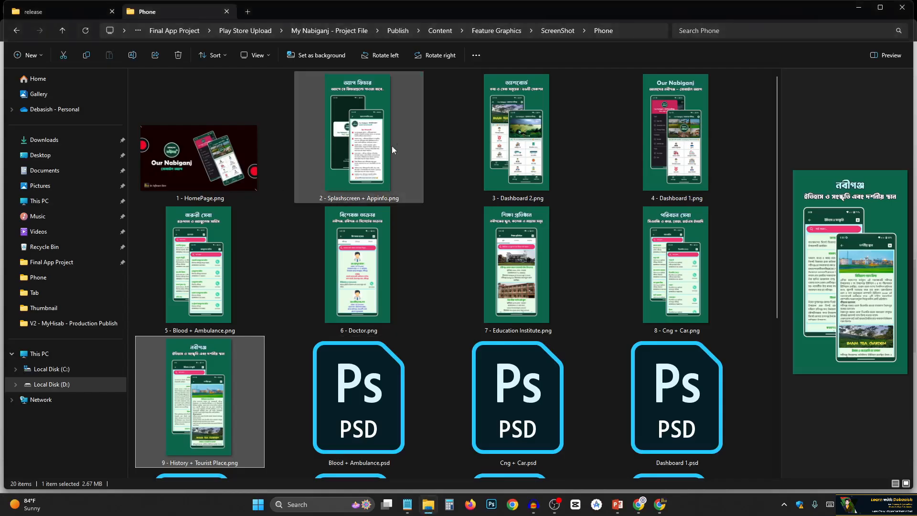
{"action": "left_click", "coordinate": [661, 504]}
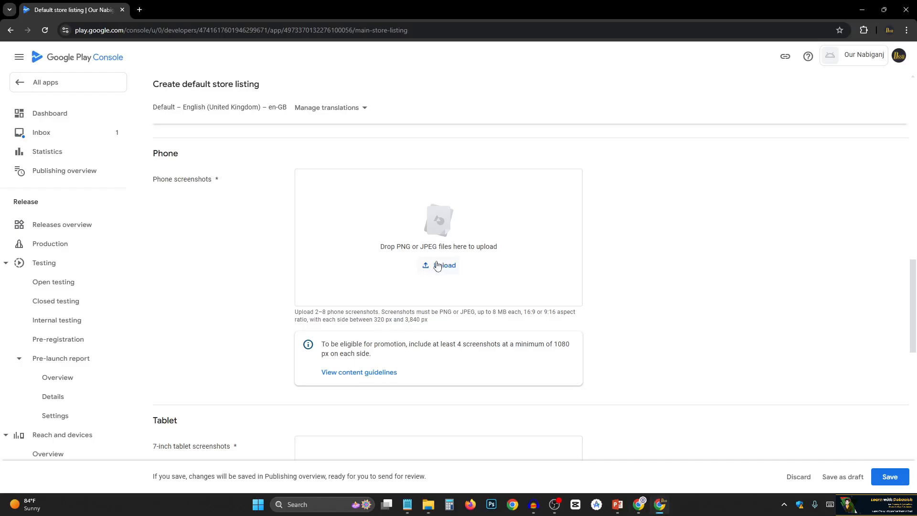
{"action": "left_click", "coordinate": [428, 504]}
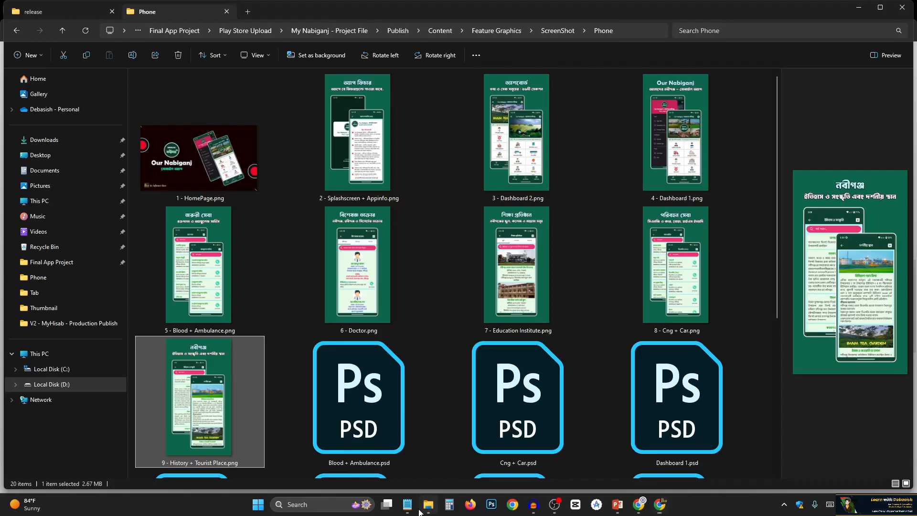
{"action": "left_click_drag", "start_coordinate": [197, 184], "coordinate": [427, 196]}
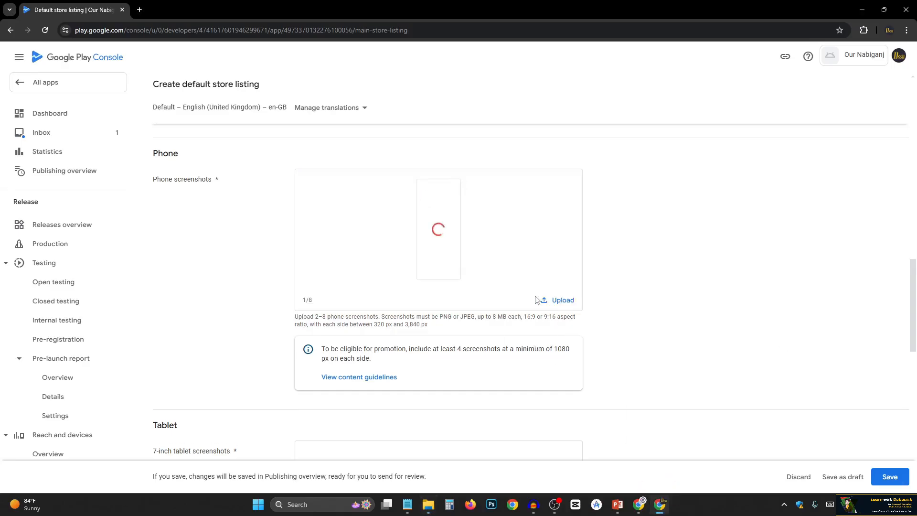
Add 2 - Splashscreen + Appinfo.png from the Phone folder as the second phone screenshot.
{"action": "mouse_move", "coordinate": [428, 512]}
{"action": "left_click", "coordinate": [428, 504]}
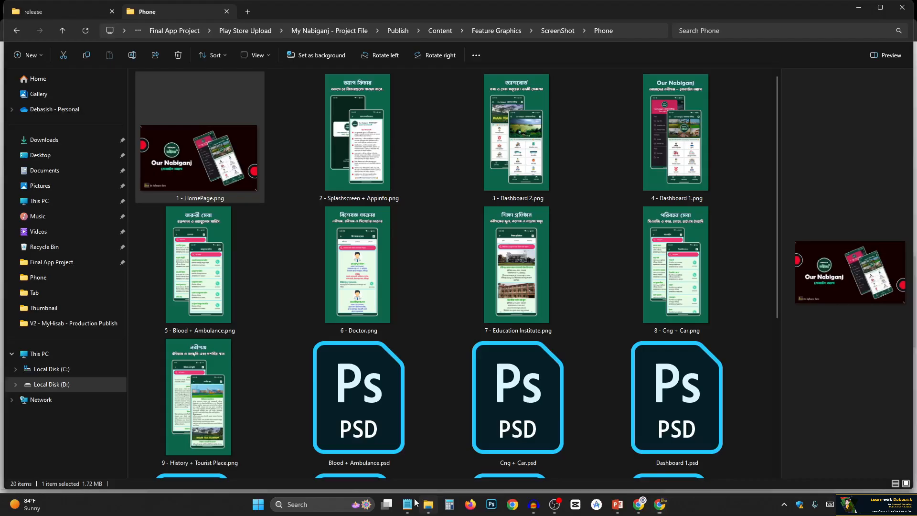
{"action": "left_click", "coordinate": [348, 136]}
{"action": "left_click_drag", "start_coordinate": [357, 156], "coordinate": [556, 260]}
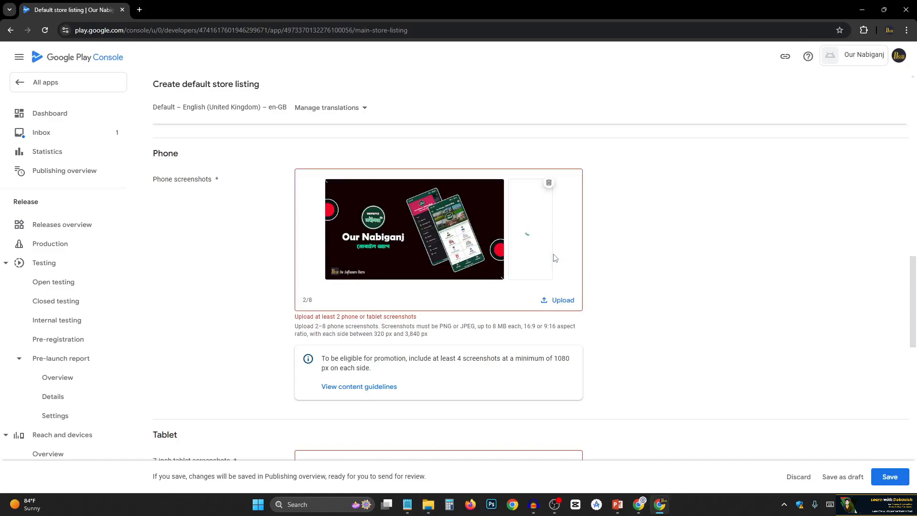
Upload the six images from 3 - Dashboard 2.png through 8 - Cng + Car.png together as the remaining phone screenshots.
{"action": "left_click", "coordinate": [428, 504]}
{"action": "left_click", "coordinate": [458, 192]}
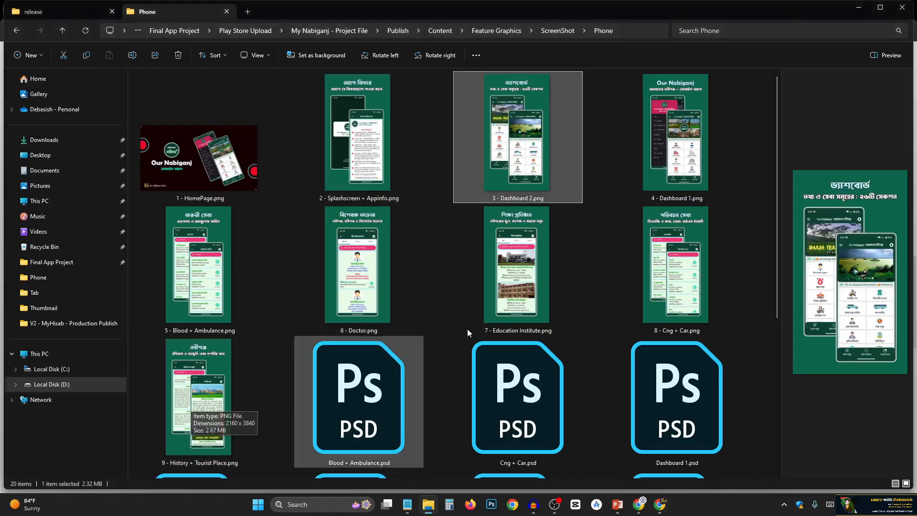
{"action": "left_click", "coordinate": [657, 277], "text": "shift"}
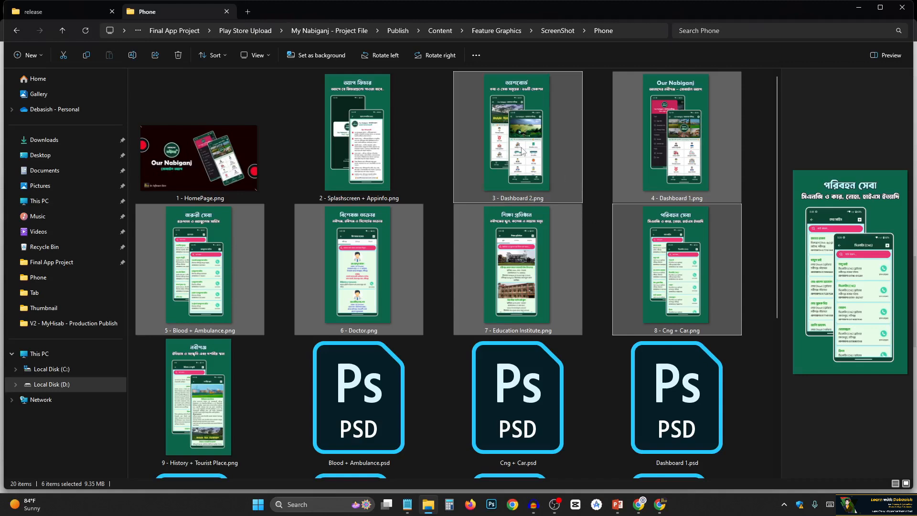
{"action": "left_click_drag", "start_coordinate": [511, 137], "coordinate": [572, 242]}
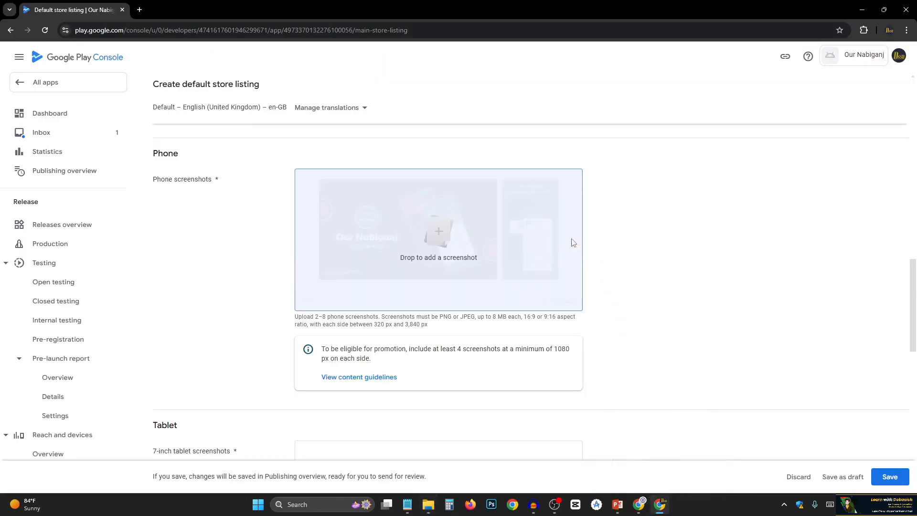
{"action": "scroll", "coordinate": [353, 377], "scroll_direction": "down", "scroll_amount": 2}
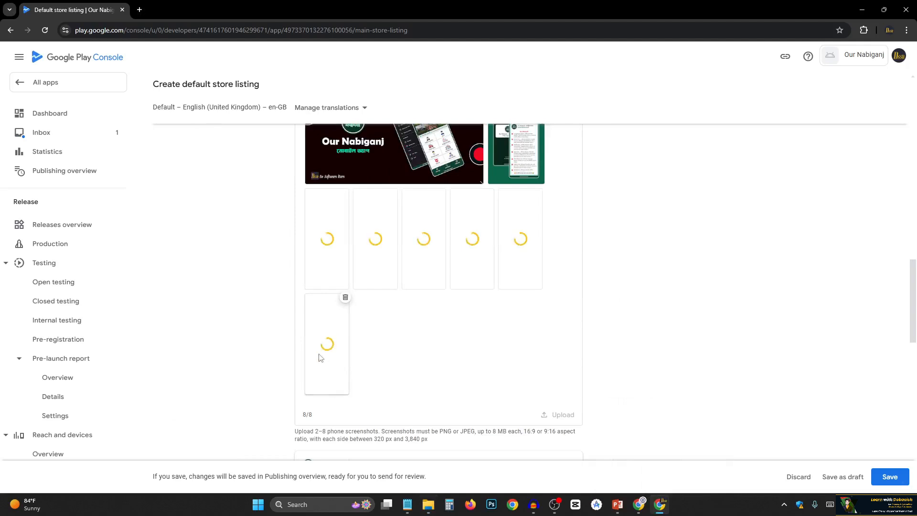
{"action": "scroll", "coordinate": [411, 319], "scroll_direction": "up", "scroll_amount": 2}
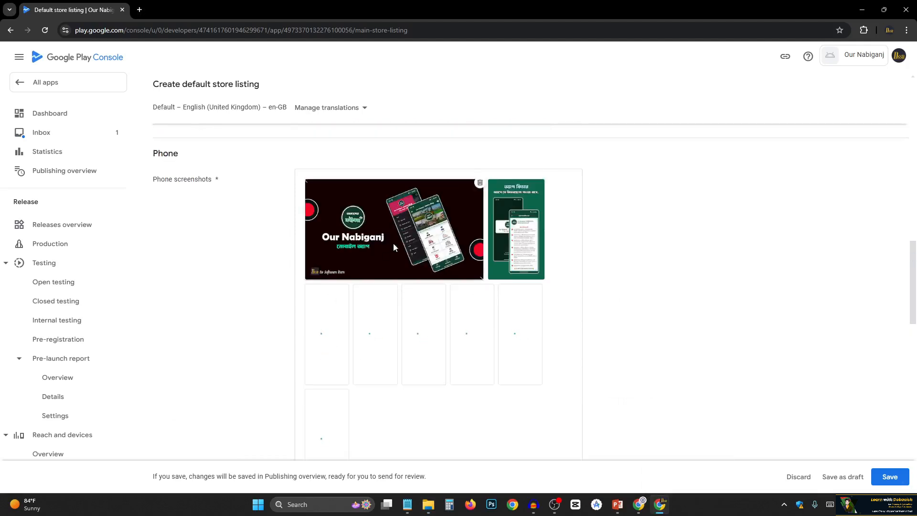
{"action": "scroll", "coordinate": [519, 232], "scroll_direction": "down", "scroll_amount": 1}
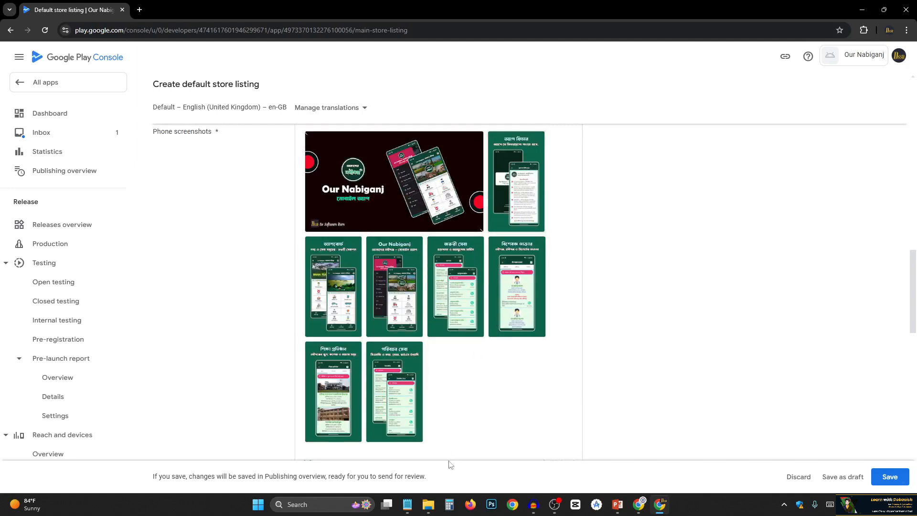
Compare the images in File Explorer's Phone folder with the phone screenshots uploaded to the listing.
{"action": "left_click", "coordinate": [428, 504]}
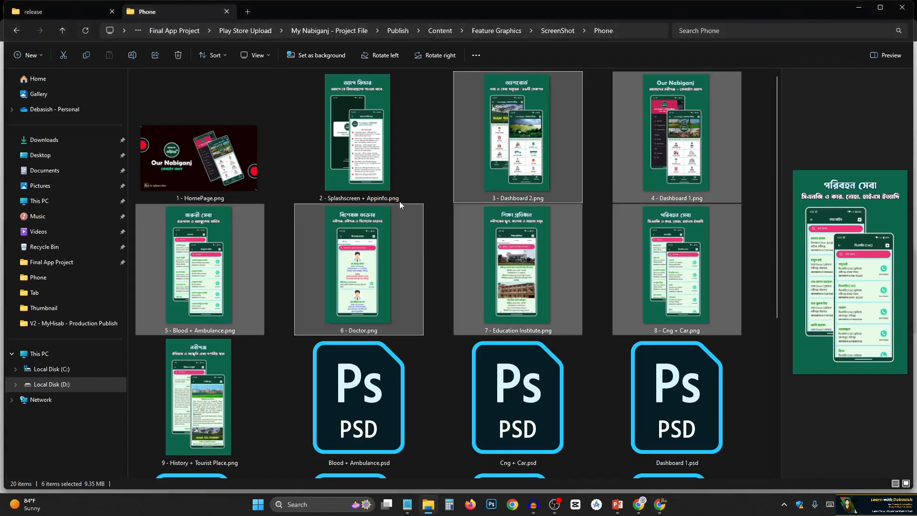
{"action": "left_click", "coordinate": [527, 130]}
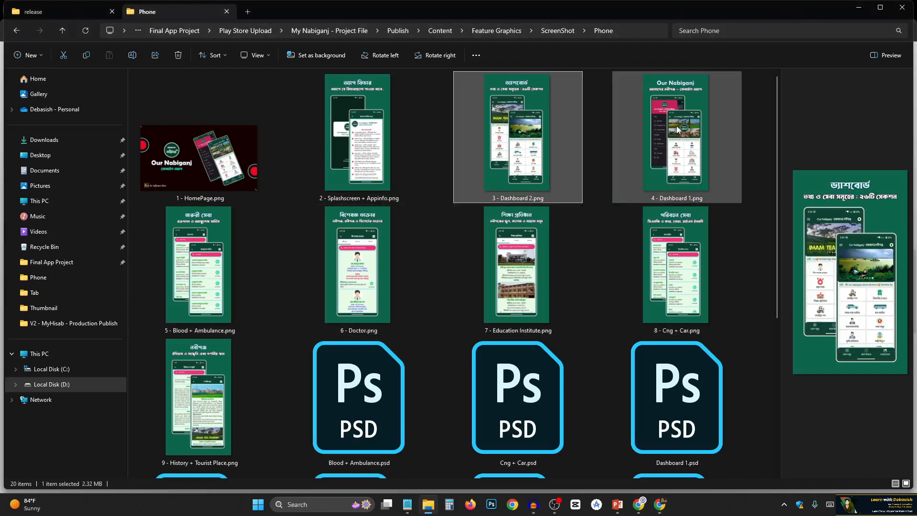
{"action": "left_click", "coordinate": [638, 503]}
{"action": "left_click", "coordinate": [659, 506]}
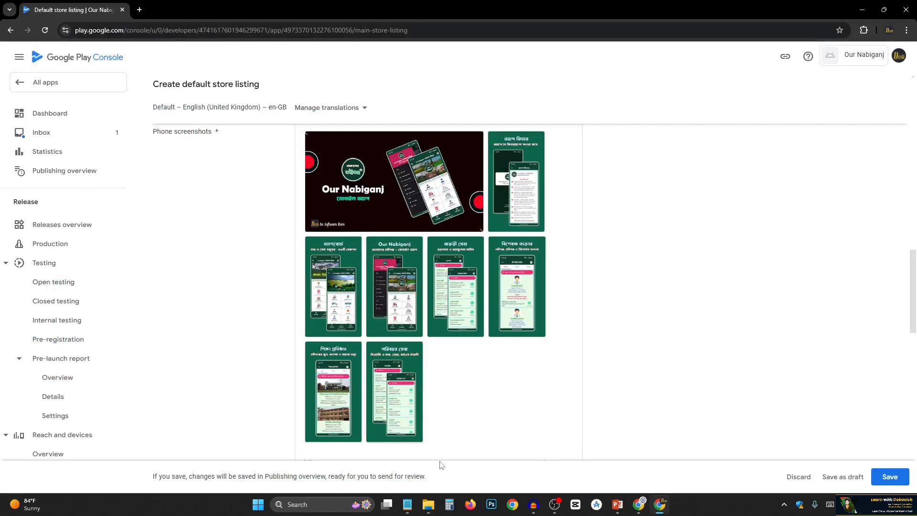
{"action": "left_click", "coordinate": [431, 509]}
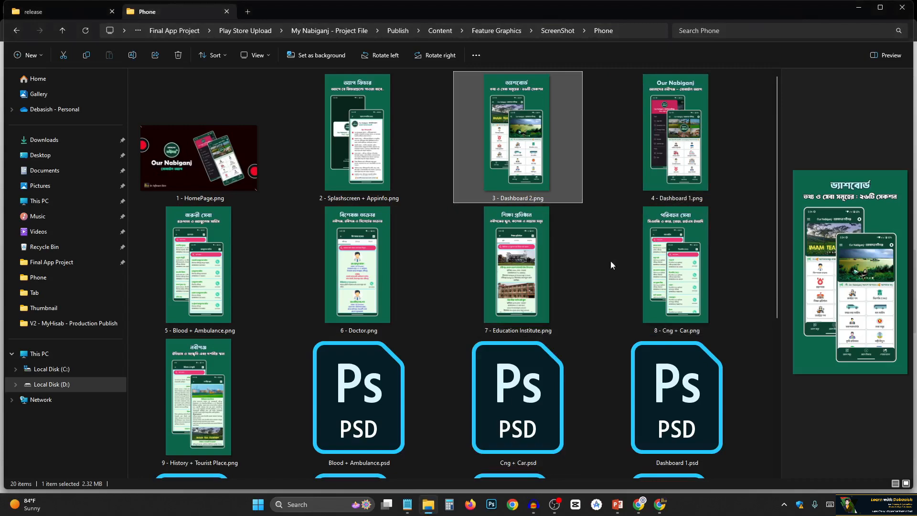
{"action": "left_click", "coordinate": [658, 504]}
Review the uploaded phone screenshots, their upload limit and the promotion requirements, through to the 7-inch tablet screenshots section.
{"action": "scroll", "coordinate": [390, 303], "scroll_direction": "down", "scroll_amount": 2}
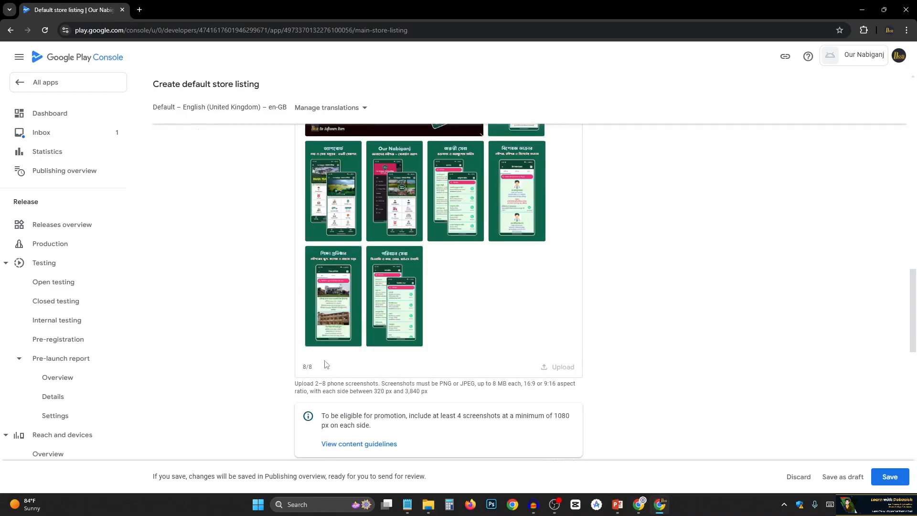
{"action": "scroll", "coordinate": [573, 375], "scroll_direction": "down", "scroll_amount": 1}
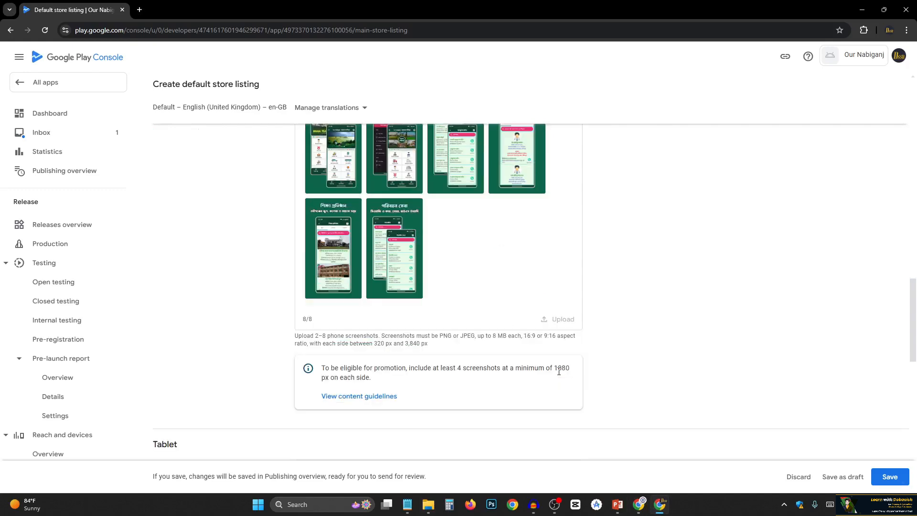
{"action": "scroll", "coordinate": [324, 322], "scroll_direction": "up", "scroll_amount": 4}
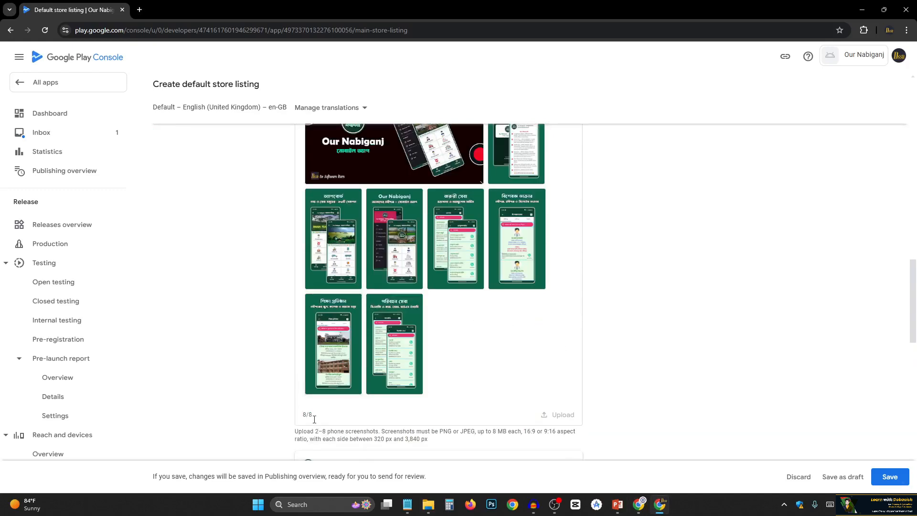
{"action": "scroll", "coordinate": [589, 314], "scroll_direction": "down", "scroll_amount": 1}
{"action": "scroll", "coordinate": [589, 314], "scroll_direction": "down", "scroll_amount": 1}
{"action": "scroll", "coordinate": [589, 310], "scroll_direction": "down", "scroll_amount": 1}
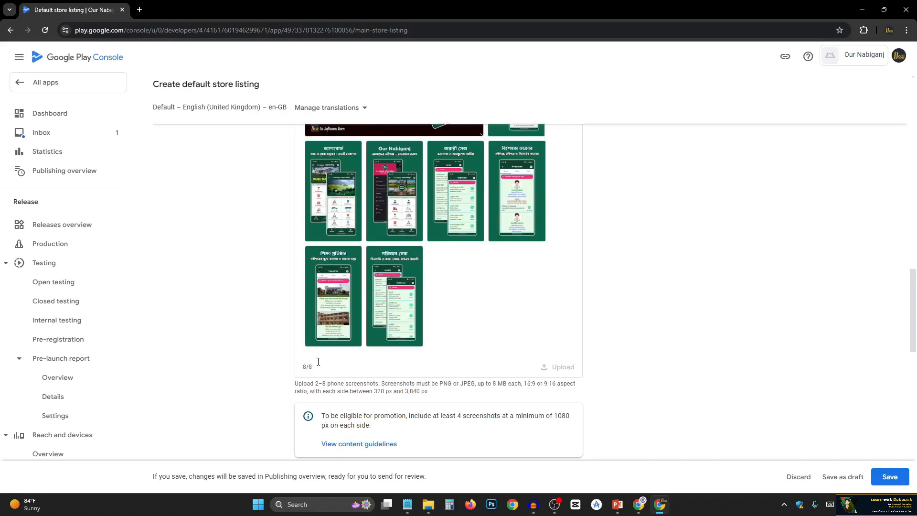
{"action": "scroll", "coordinate": [344, 335], "scroll_direction": "down", "scroll_amount": 1}
{"action": "scroll", "coordinate": [289, 307], "scroll_direction": "up", "scroll_amount": 4}
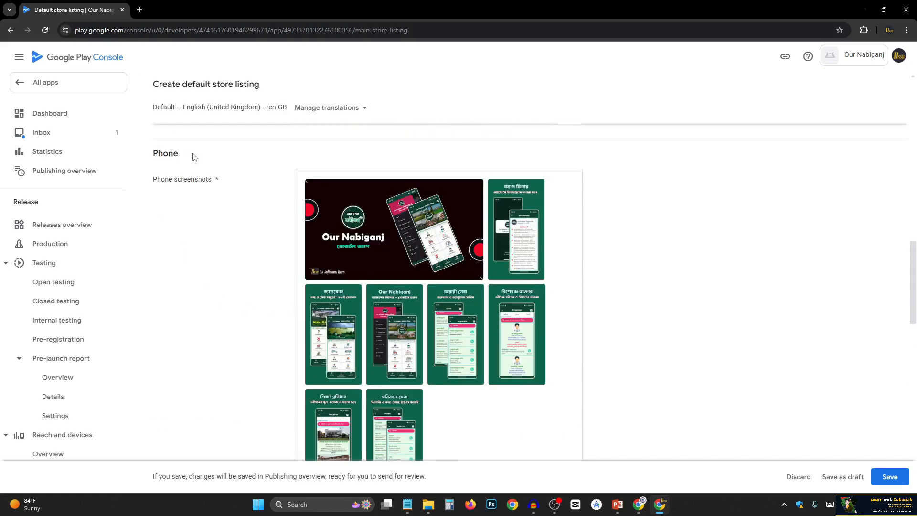
{"action": "scroll", "coordinate": [213, 293], "scroll_direction": "down", "scroll_amount": 8}
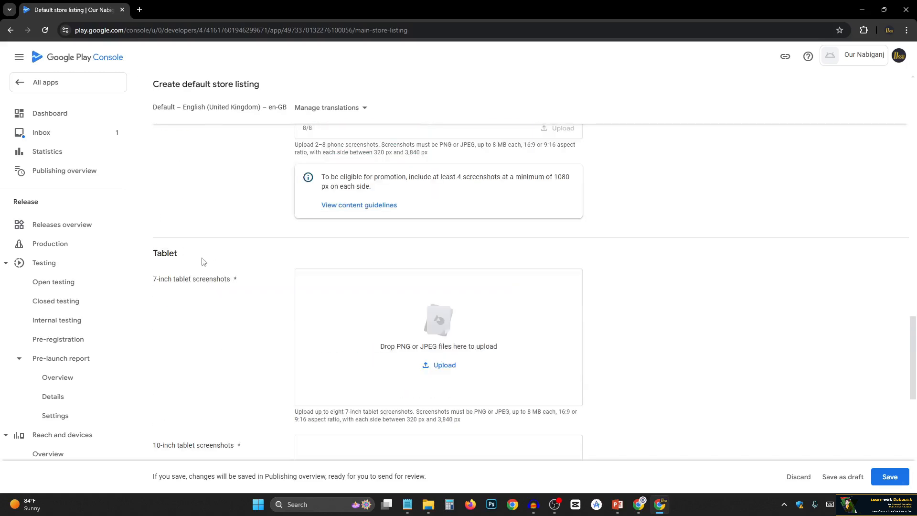
Open the Tab folder inside the ScreenShot folder in File Explorer and display its files as extra large icons.
{"action": "scroll", "coordinate": [205, 274], "scroll_direction": "down", "scroll_amount": 1}
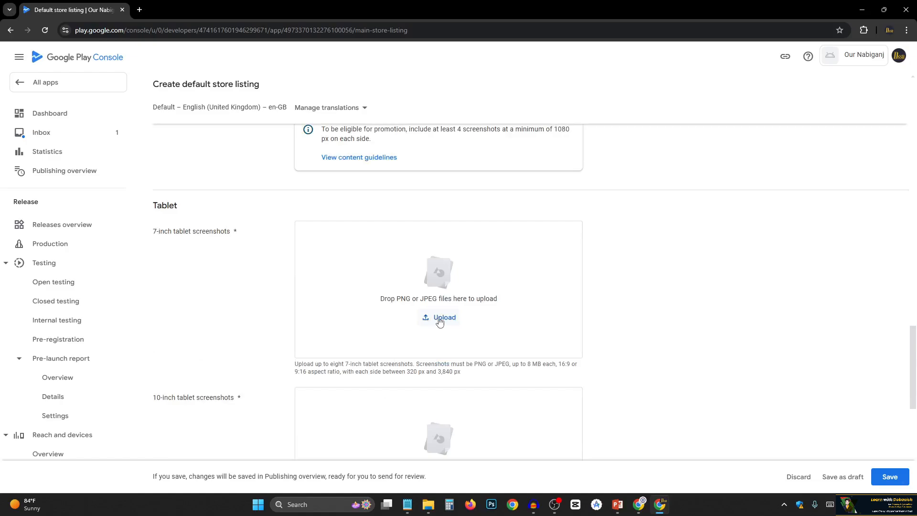
{"action": "left_click", "coordinate": [429, 504]}
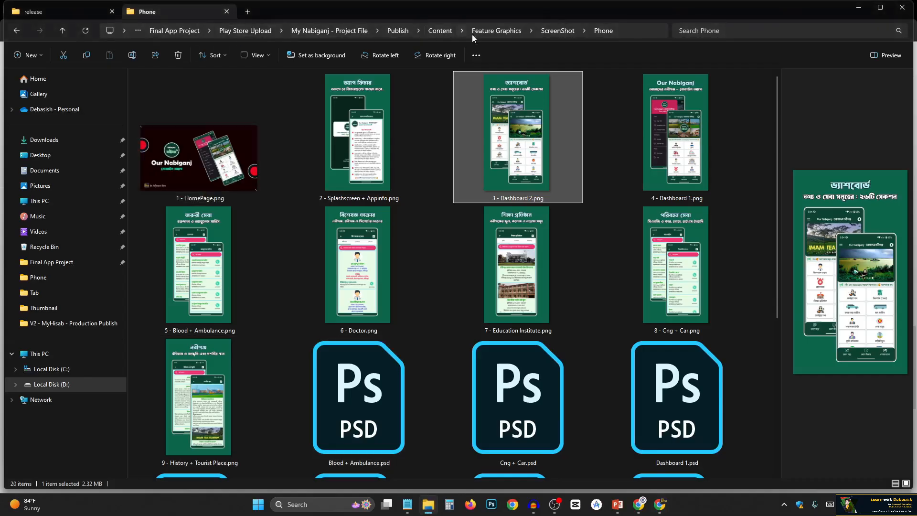
{"action": "left_click", "coordinate": [563, 33]}
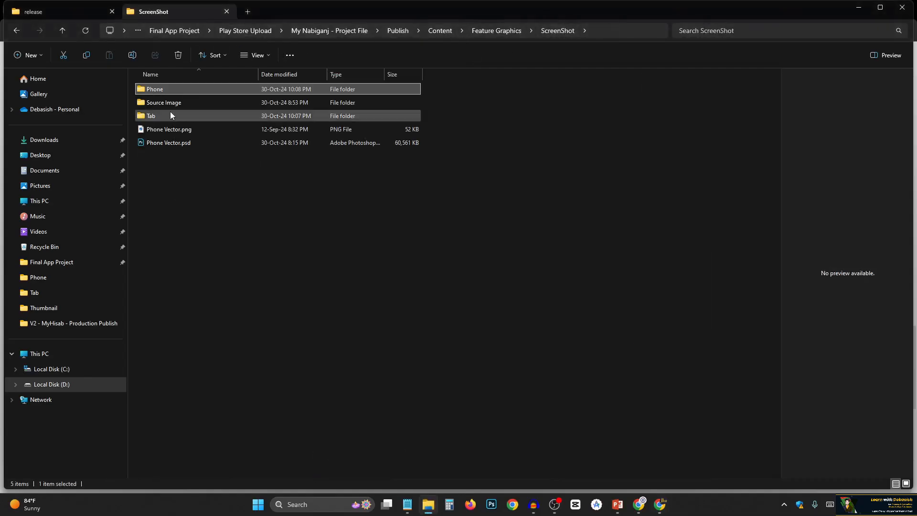
{"action": "double_click", "coordinate": [166, 116]}
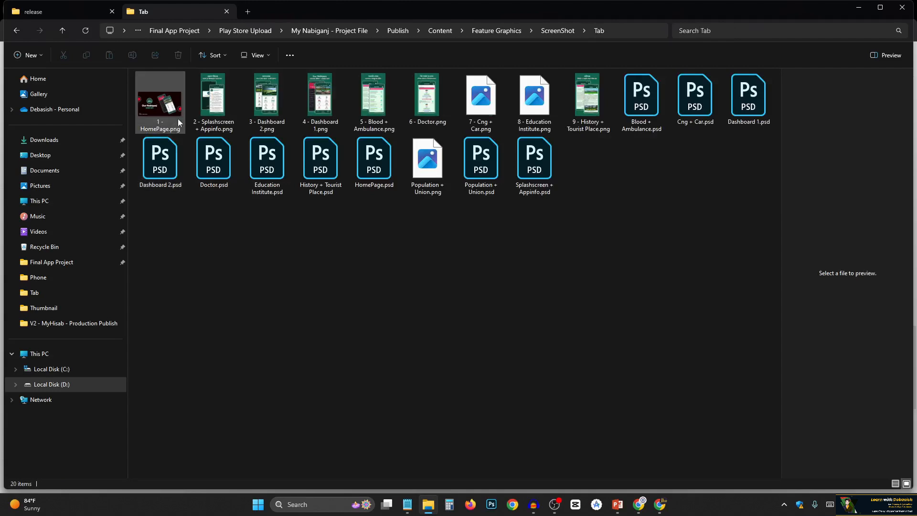
{"action": "left_click", "coordinate": [256, 56]}
{"action": "left_click", "coordinate": [253, 79]}
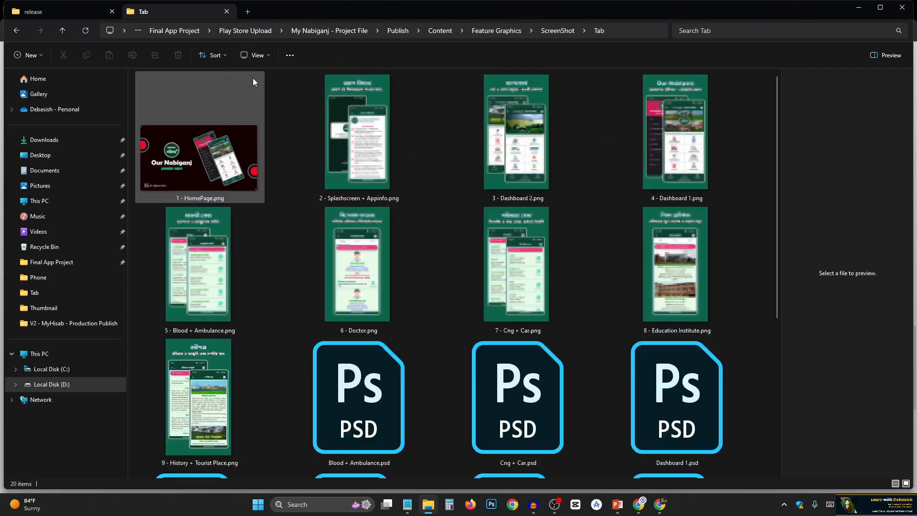
Upload the eight images from 1 - HomePage.png through 8 - Education Institute.png together as the 7-inch tablet screenshots.
{"action": "left_click", "coordinate": [228, 168]}
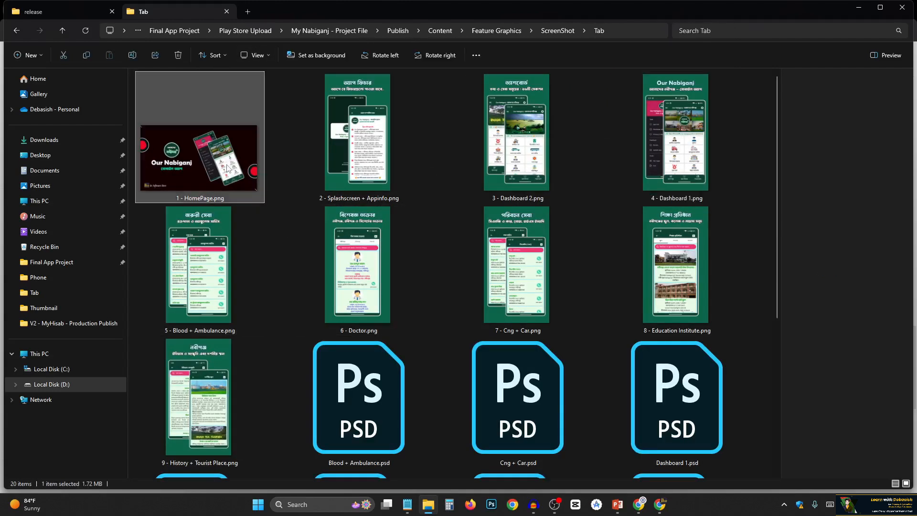
{"action": "left_click", "coordinate": [657, 303], "text": "shift"}
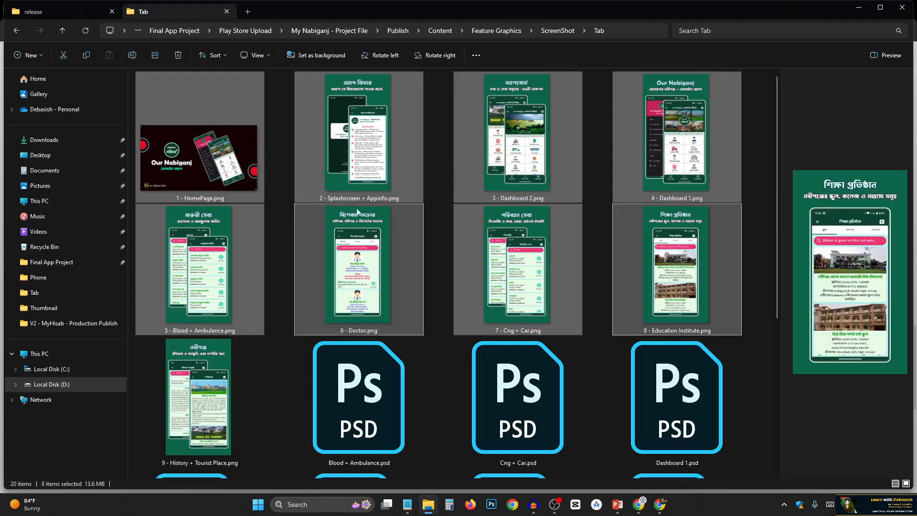
{"action": "left_click_drag", "start_coordinate": [501, 141], "coordinate": [402, 268]}
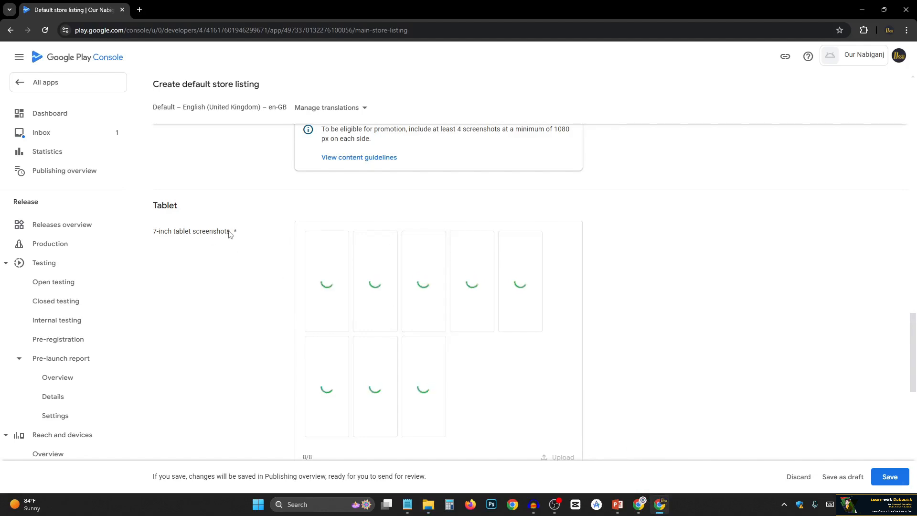
Upload the same eight images from the Tab folder as the 10-inch tablet screenshots.
{"action": "scroll", "coordinate": [478, 342], "scroll_direction": "down", "scroll_amount": 3}
{"action": "scroll", "coordinate": [477, 343], "scroll_direction": "down", "scroll_amount": 1}
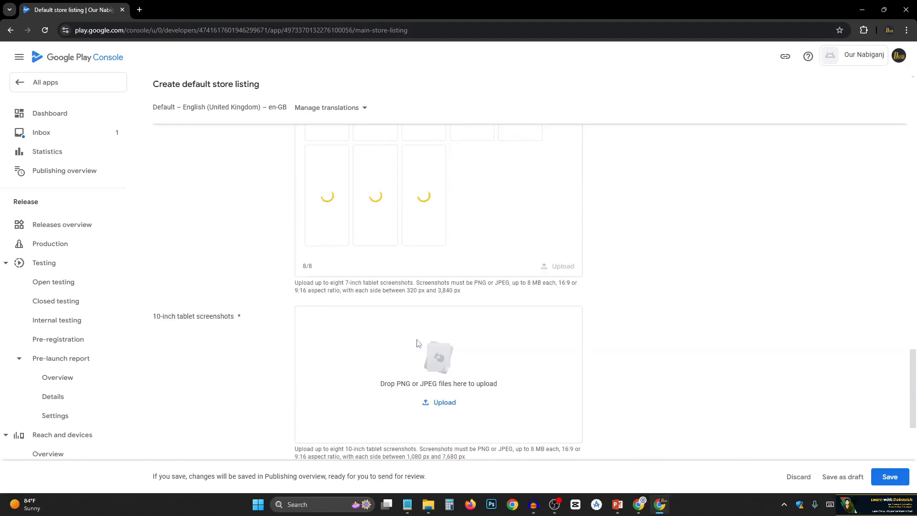
{"action": "scroll", "coordinate": [864, 297], "scroll_direction": "down", "scroll_amount": 1}
{"action": "scroll", "coordinate": [492, 321], "scroll_direction": "up", "scroll_amount": 4}
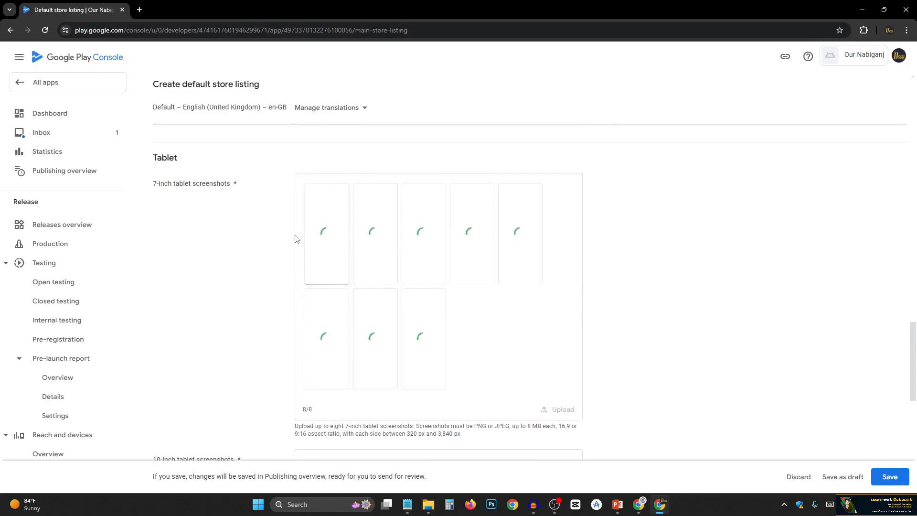
{"action": "scroll", "coordinate": [296, 239], "scroll_direction": "down", "scroll_amount": 1}
{"action": "left_click", "coordinate": [428, 504]}
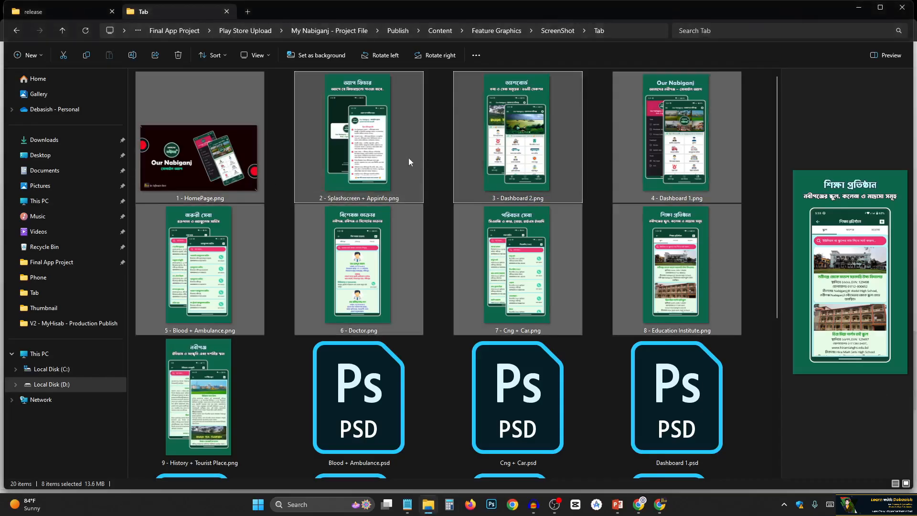
{"action": "left_click_drag", "start_coordinate": [408, 161], "coordinate": [480, 450]}
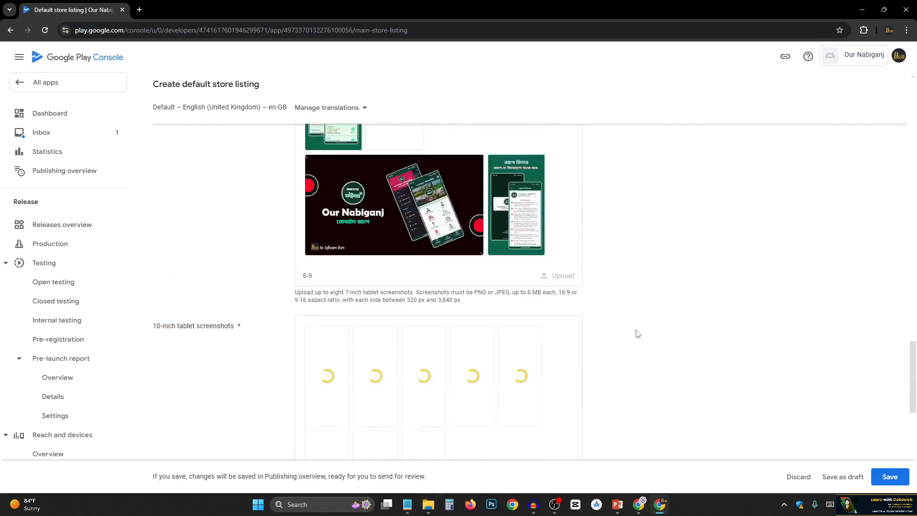
Reorder the 7-inch tablet screenshots so the HomePage banner comes first, followed by the Splashscreen + Appinfo image.
{"action": "scroll", "coordinate": [402, 345], "scroll_direction": "up", "scroll_amount": 5}
{"action": "scroll", "coordinate": [405, 350], "scroll_direction": "down", "scroll_amount": 2}
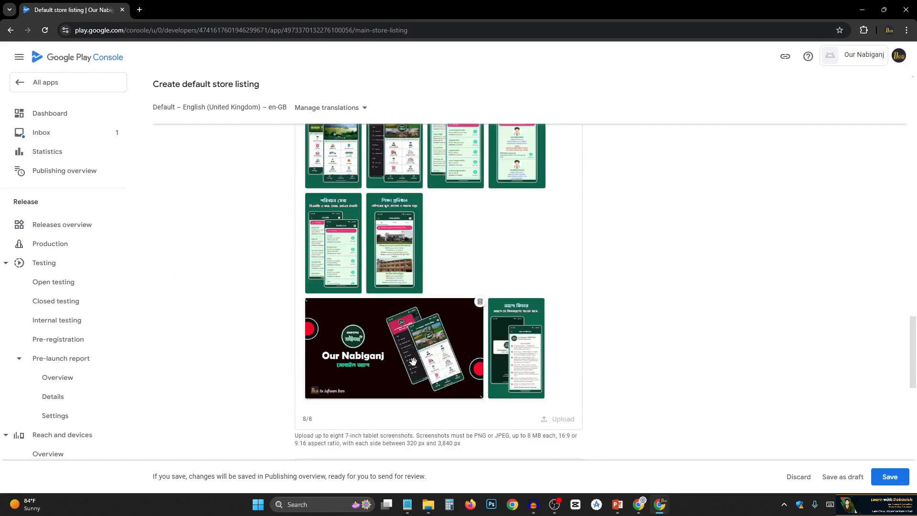
{"action": "left_click_drag", "start_coordinate": [416, 365], "coordinate": [329, 152]}
{"action": "scroll", "coordinate": [380, 296], "scroll_direction": "up", "scroll_amount": 1}
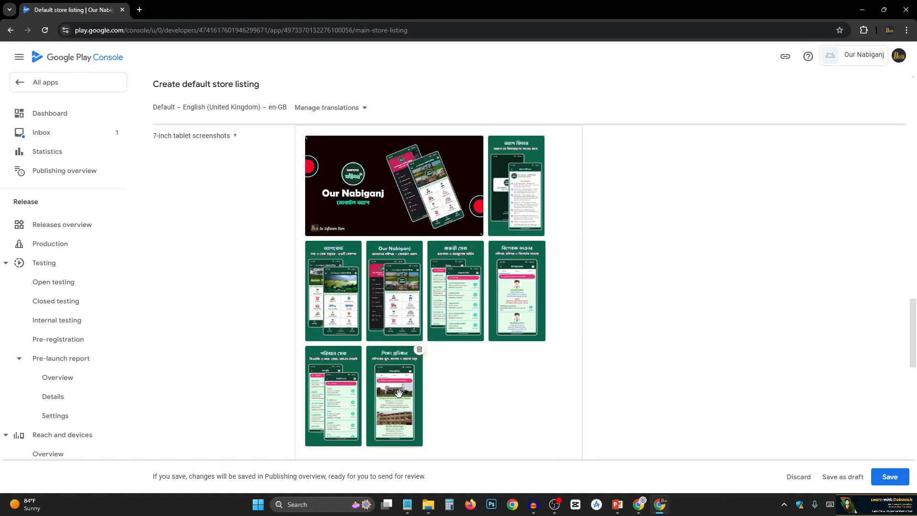
{"action": "scroll", "coordinate": [417, 340], "scroll_direction": "down", "scroll_amount": 5}
{"action": "scroll", "coordinate": [417, 341], "scroll_direction": "down", "scroll_amount": 3}
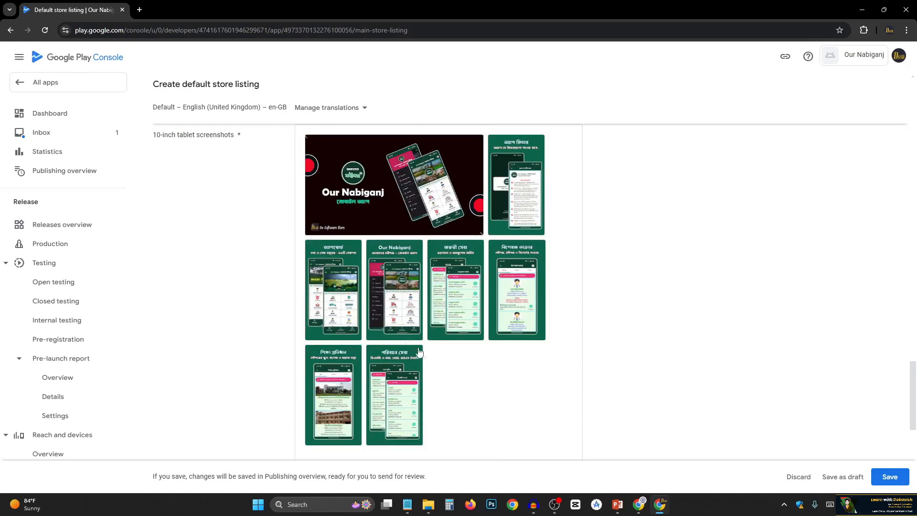
Review the order of the tablet and phone screenshots and the requirements of the Chromebook screenshots section.
{"action": "scroll", "coordinate": [549, 367], "scroll_direction": "up", "scroll_amount": 15}
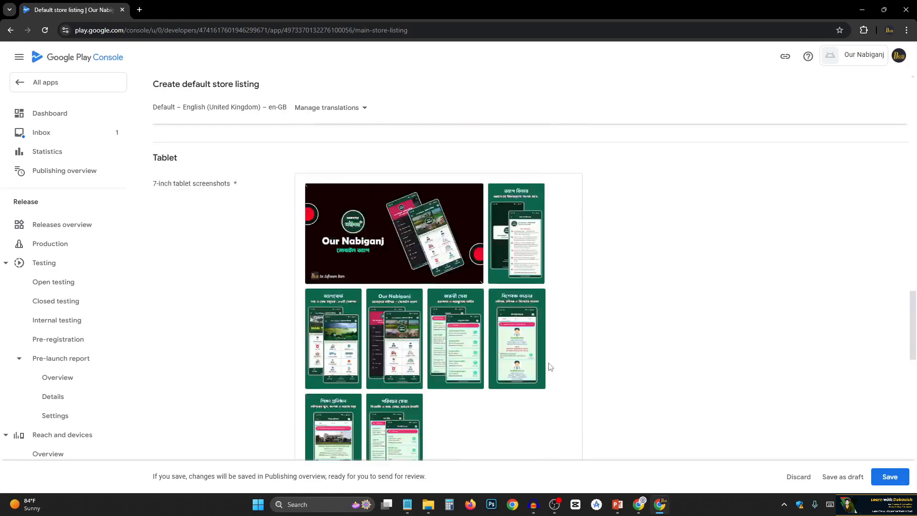
{"action": "scroll", "coordinate": [549, 368], "scroll_direction": "up", "scroll_amount": 3}
{"action": "scroll", "coordinate": [382, 368], "scroll_direction": "down", "scroll_amount": 15}
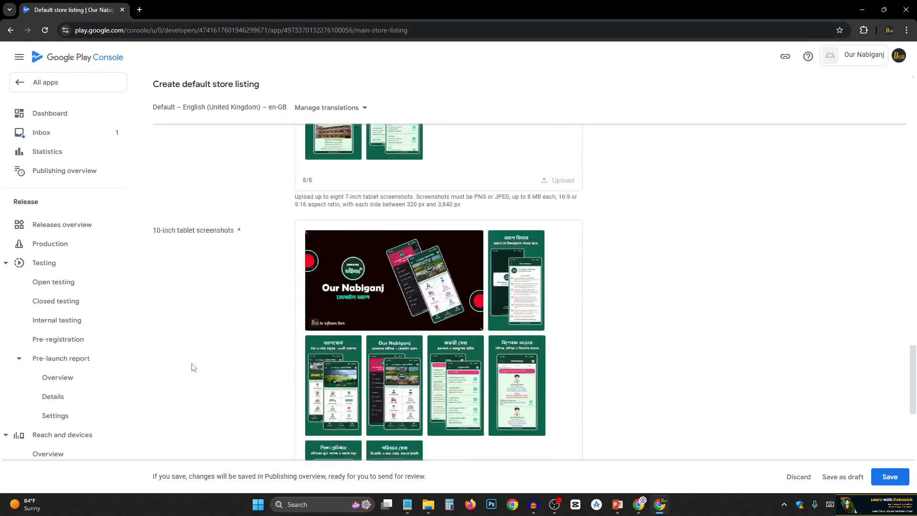
{"action": "scroll", "coordinate": [241, 272], "scroll_direction": "down", "scroll_amount": 2}
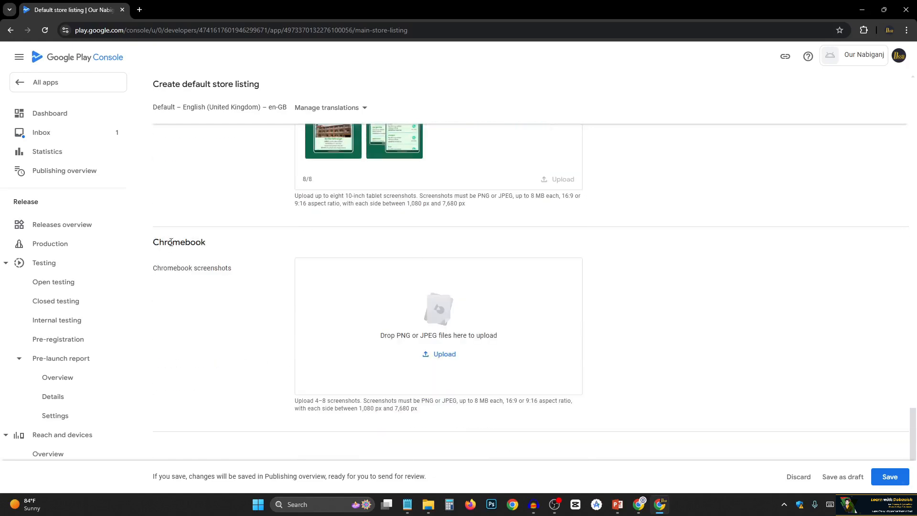
{"action": "scroll", "coordinate": [171, 242], "scroll_direction": "down", "scroll_amount": 1}
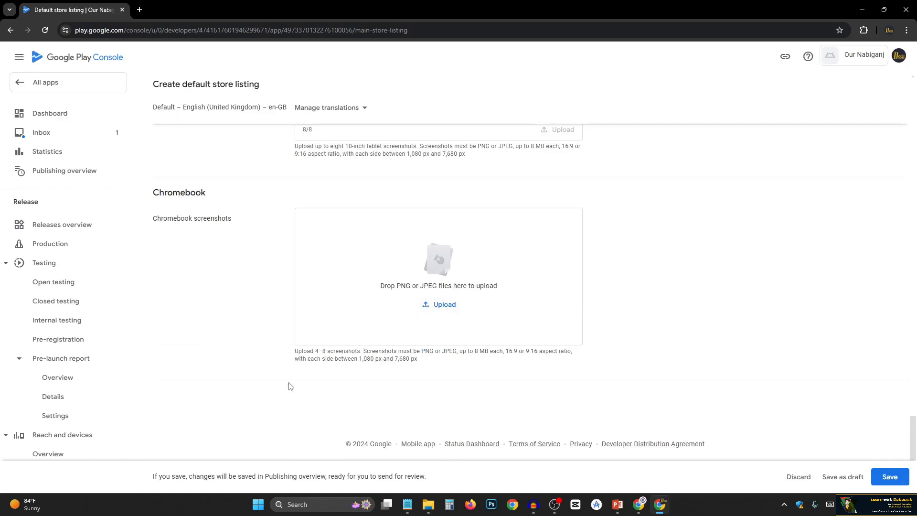
{"action": "scroll", "coordinate": [191, 378], "scroll_direction": "up", "scroll_amount": 9}
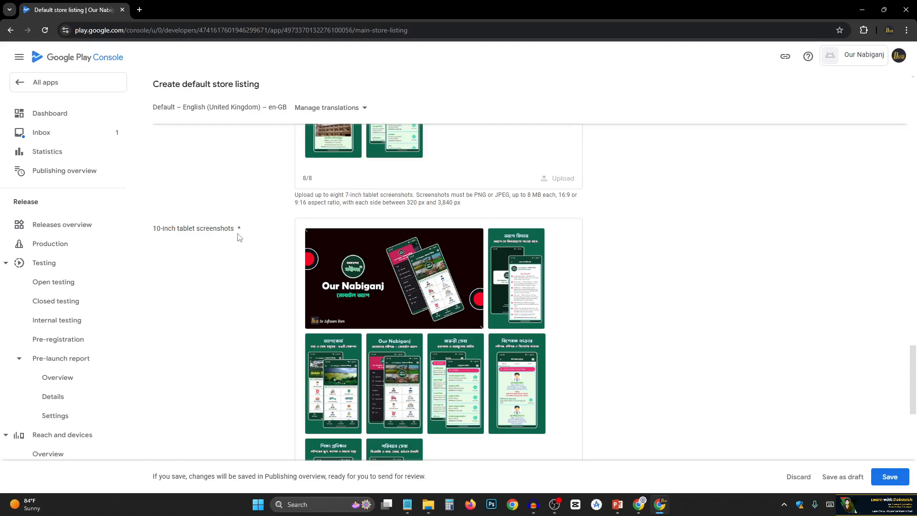
{"action": "scroll", "coordinate": [592, 290], "scroll_direction": "up", "scroll_amount": 1}
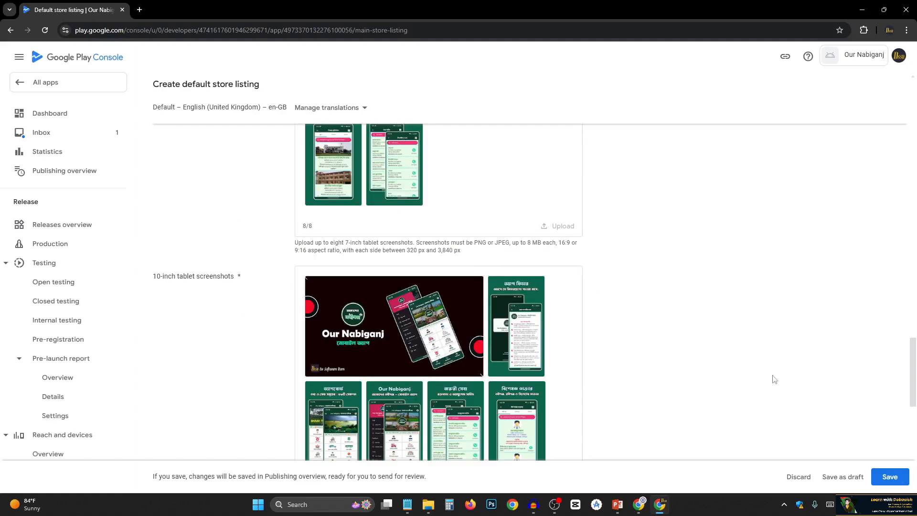
{"action": "scroll", "coordinate": [399, 310], "scroll_direction": "up", "scroll_amount": 3}
{"action": "scroll", "coordinate": [399, 311], "scroll_direction": "up", "scroll_amount": 15}
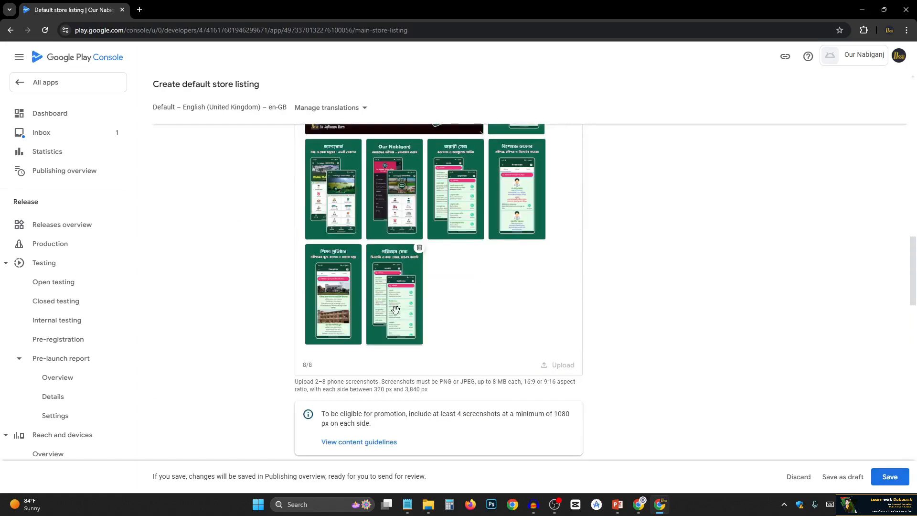
Save the completed default store listing and return to the start of its page.
{"action": "scroll", "coordinate": [526, 372], "scroll_direction": "down", "scroll_amount": 4}
{"action": "scroll", "coordinate": [525, 372], "scroll_direction": "down", "scroll_amount": 15}
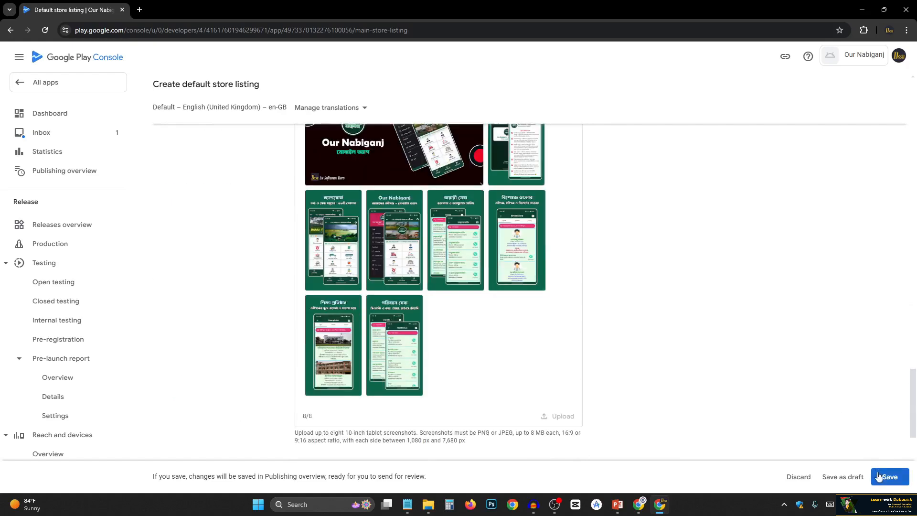
{"action": "left_click", "coordinate": [891, 478]}
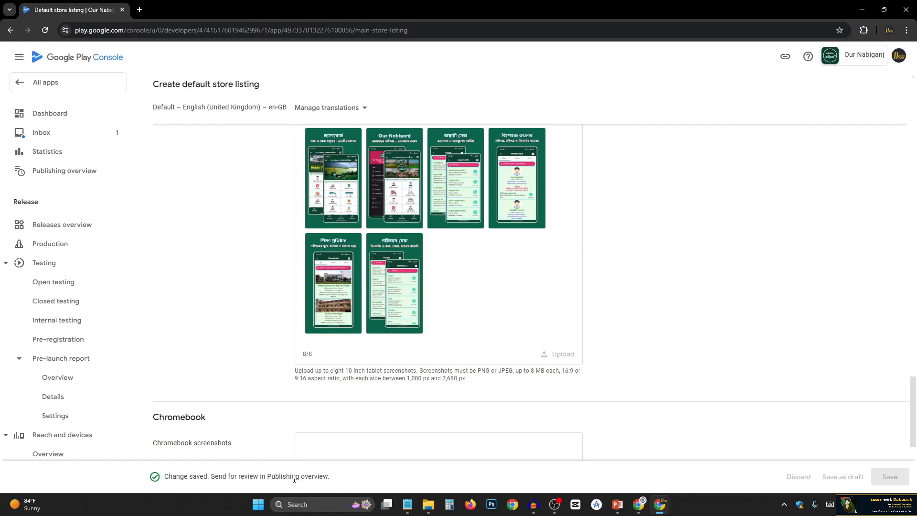
{"action": "scroll", "coordinate": [774, 402], "scroll_direction": "down", "scroll_amount": 3}
{"action": "scroll", "coordinate": [771, 389], "scroll_direction": "up", "scroll_amount": 20}
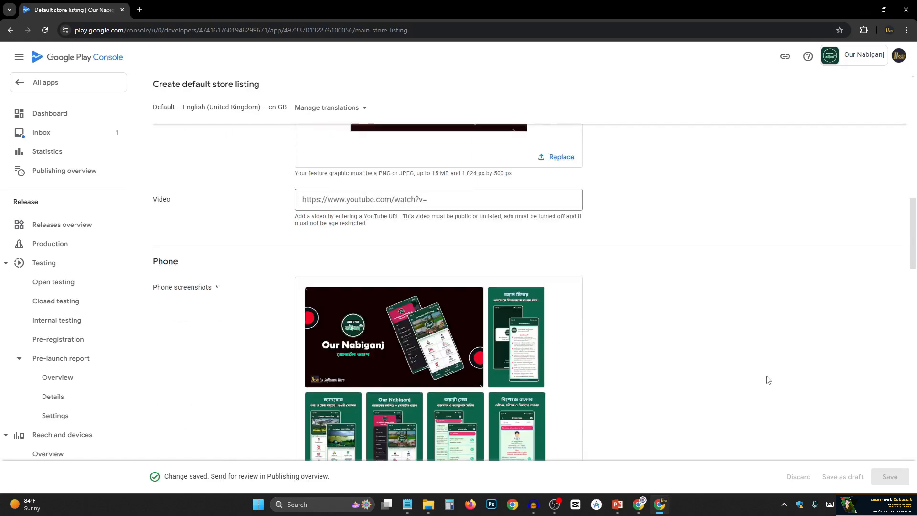
{"action": "scroll", "coordinate": [753, 373], "scroll_direction": "up", "scroll_amount": 10}
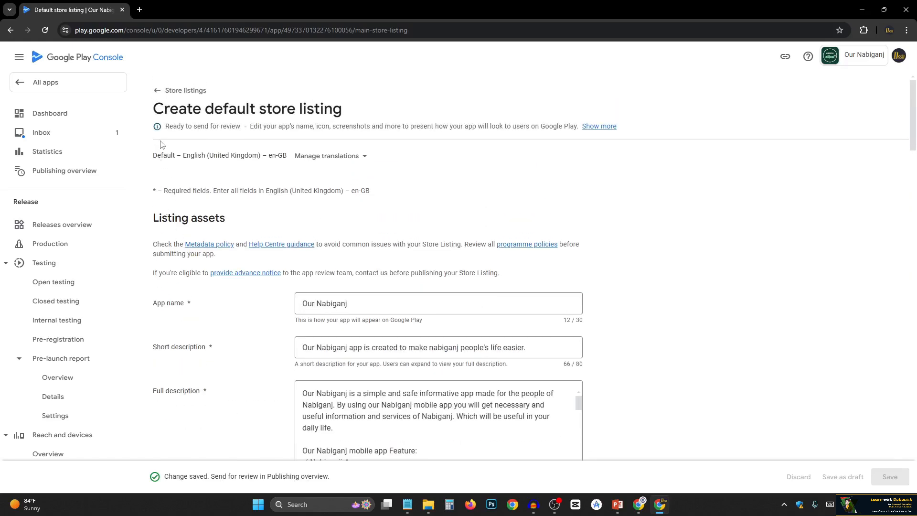
Go back to the store listings, open the app's Dashboard and check the store listing entry among the setup tasks.
{"action": "left_click", "coordinate": [152, 92]}
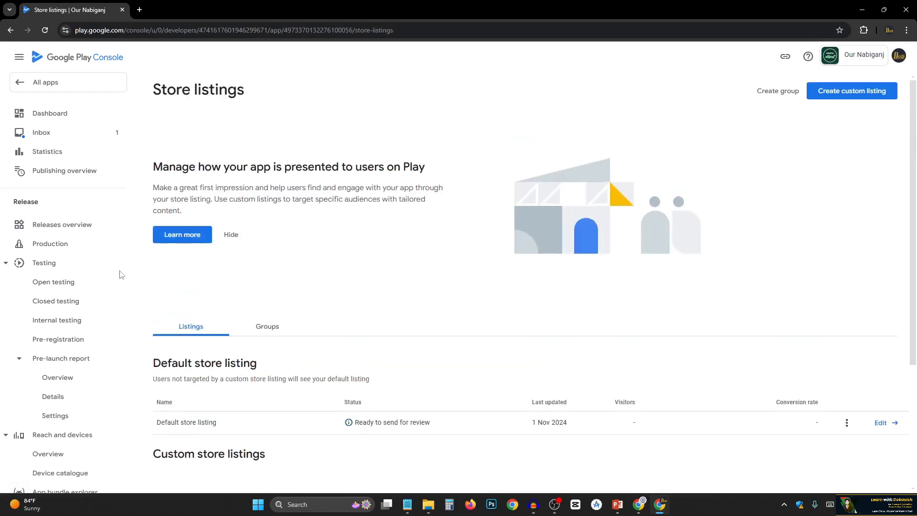
{"action": "left_click", "coordinate": [53, 119]}
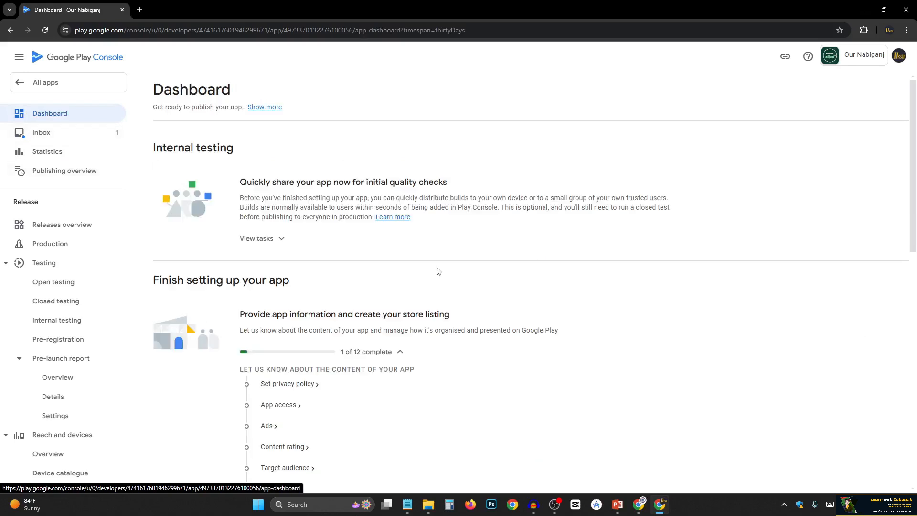
{"action": "scroll", "coordinate": [341, 354], "scroll_direction": "down", "scroll_amount": 6}
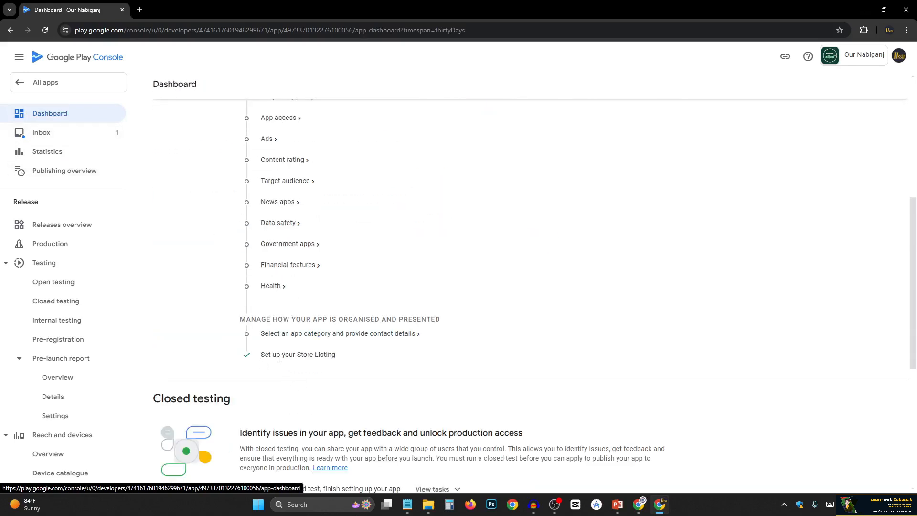